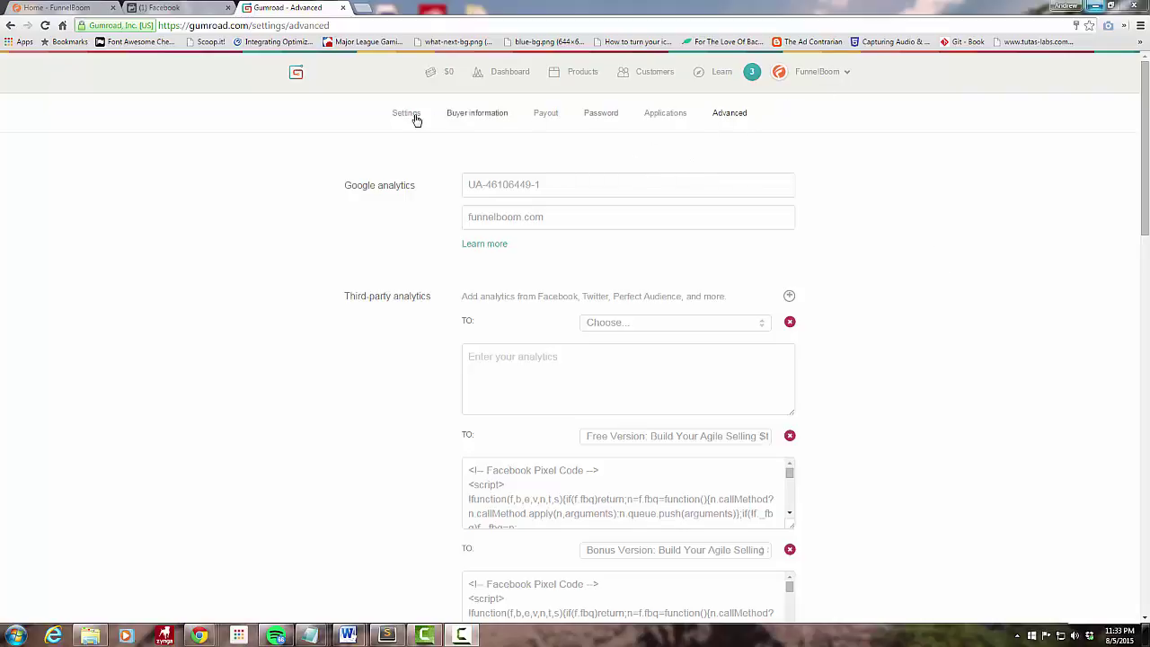
- Open the account's Advanced settings and go to the empty third-party analytics entry
click(848, 74)
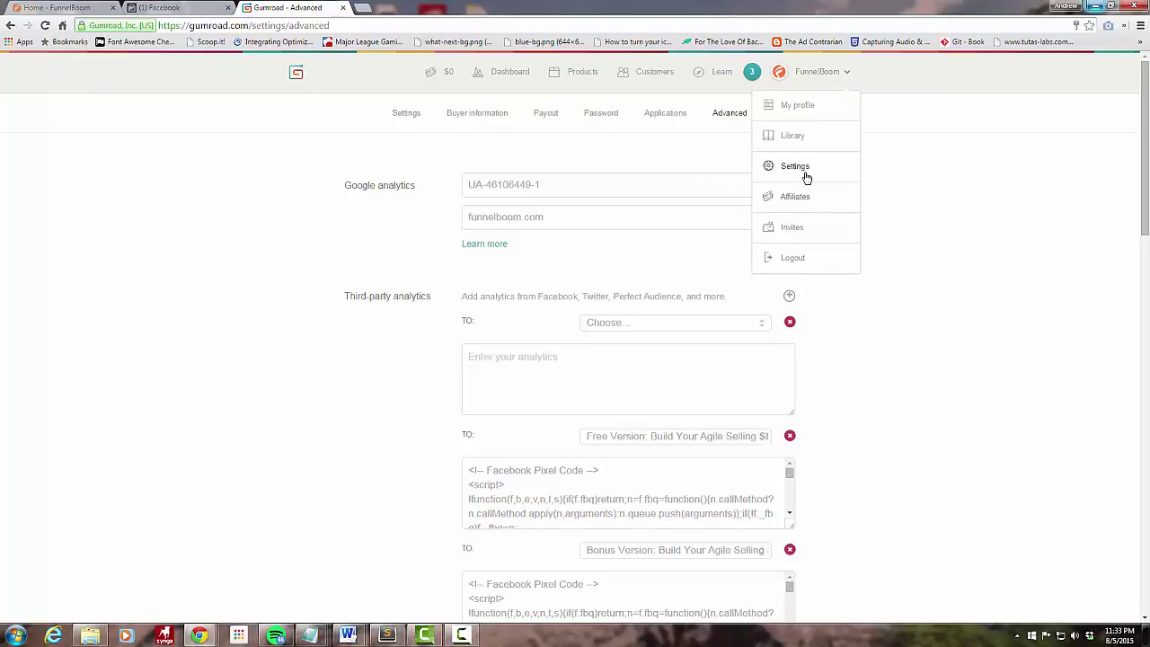
click(802, 169)
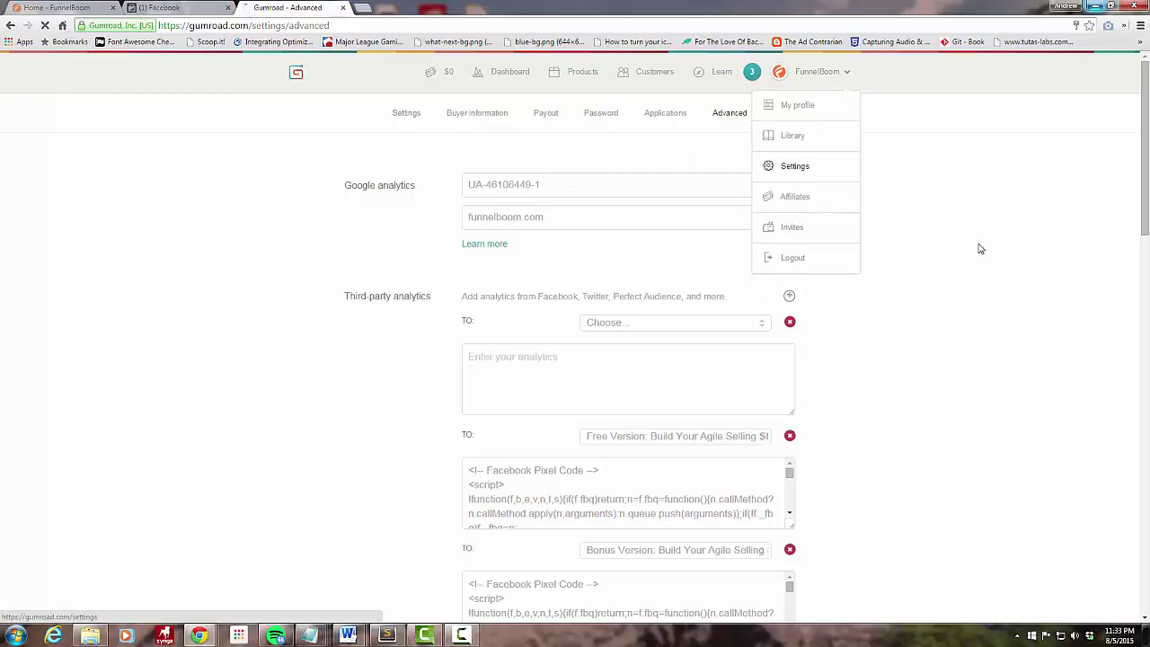
click(728, 115)
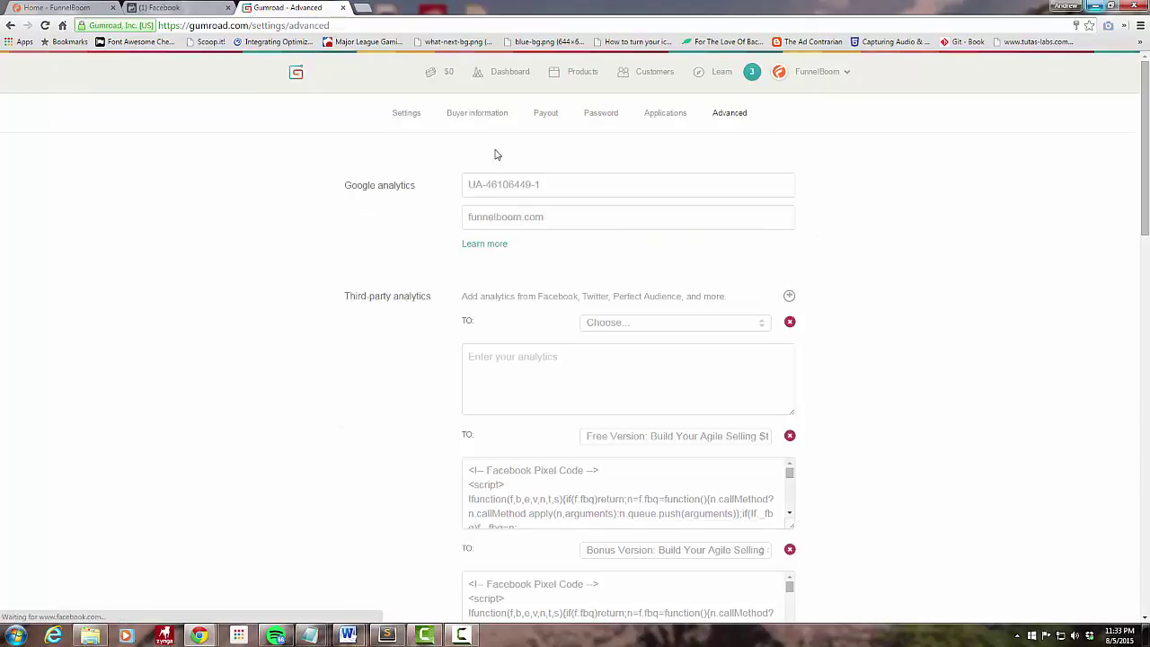
scroll(435, 298, down, 1)
scroll(435, 297, down, 1)
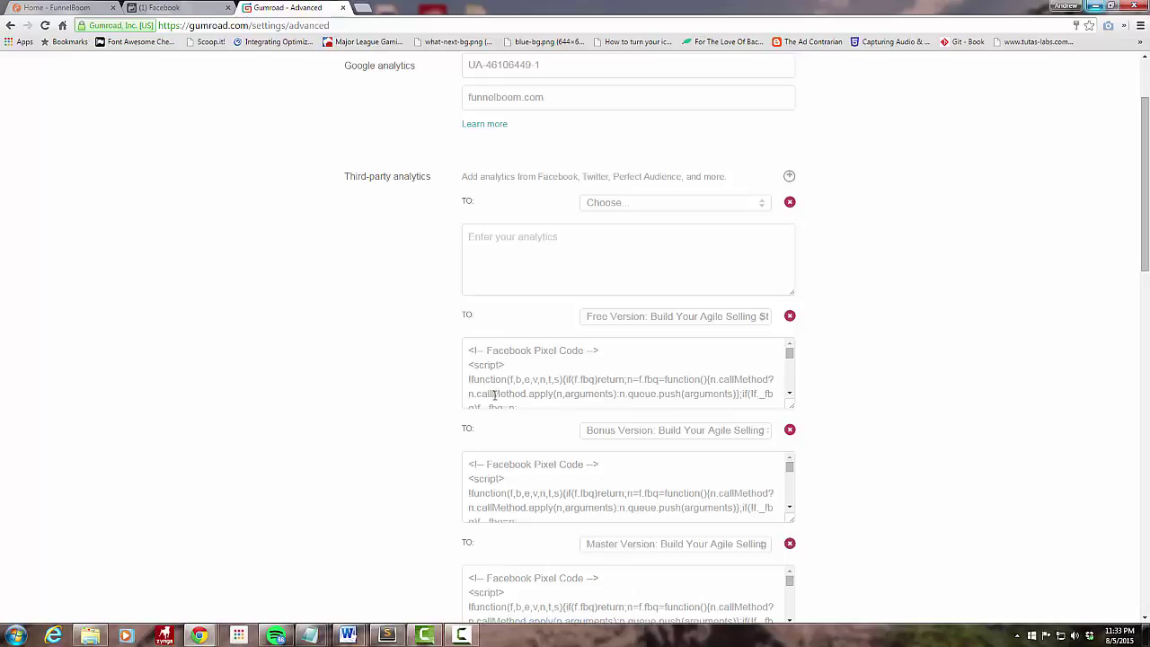
click(530, 264)
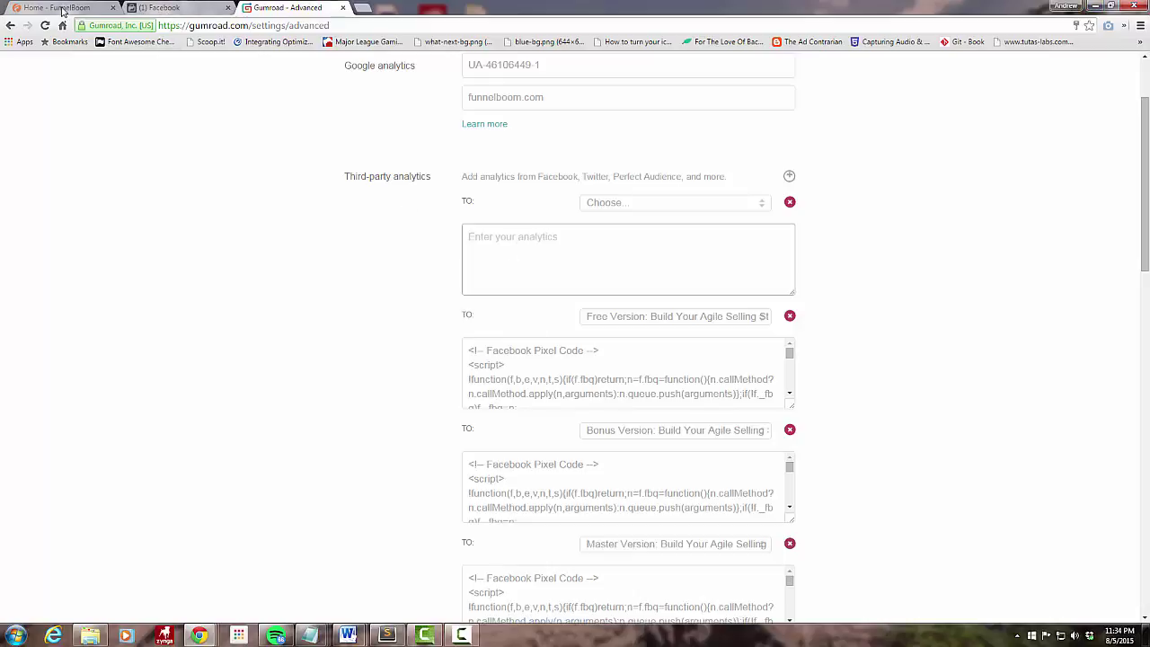
- Switch to Facebook Ads Manager and copy the full base code of FunnelBoom's Pixel
click(162, 8)
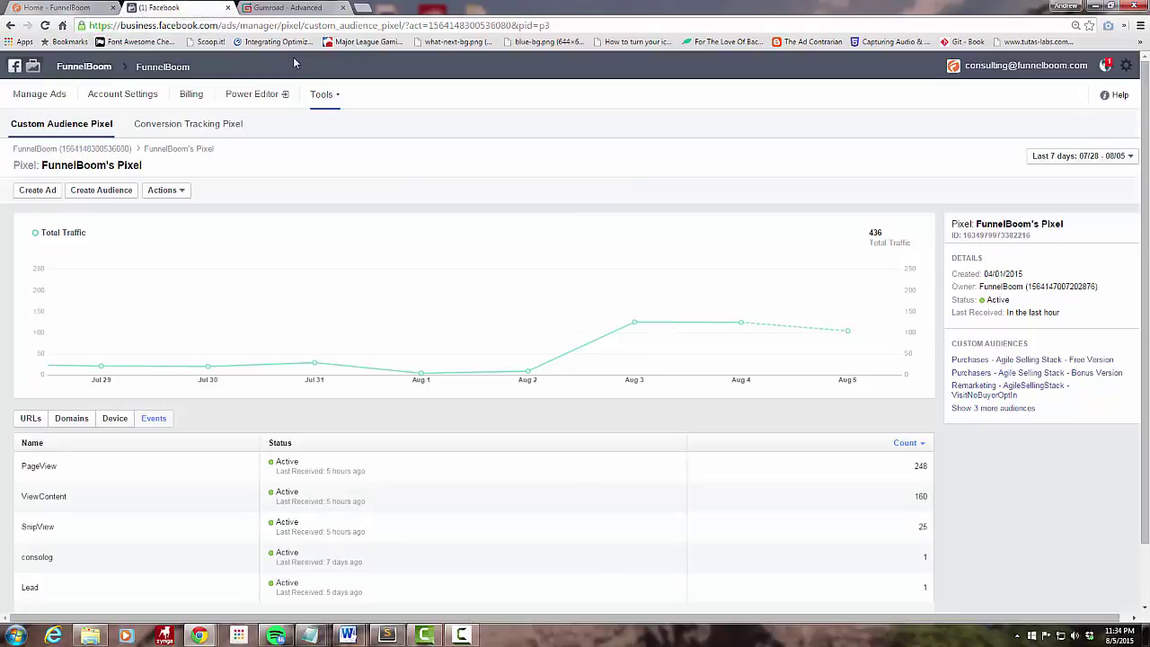
click(336, 101)
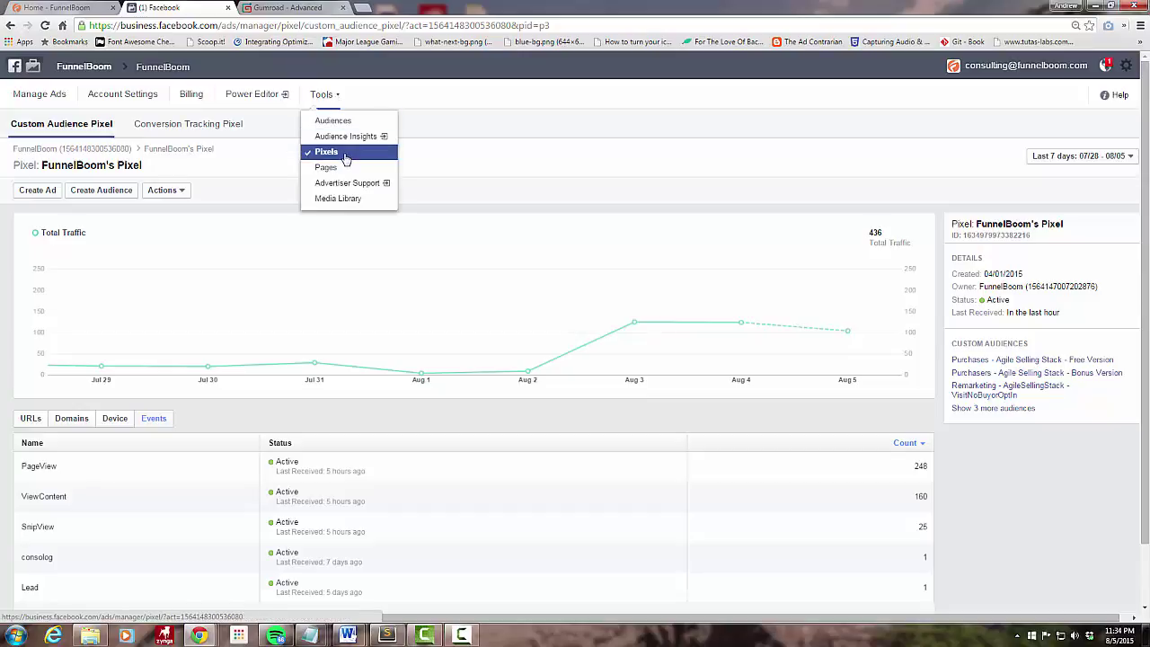
click(485, 152)
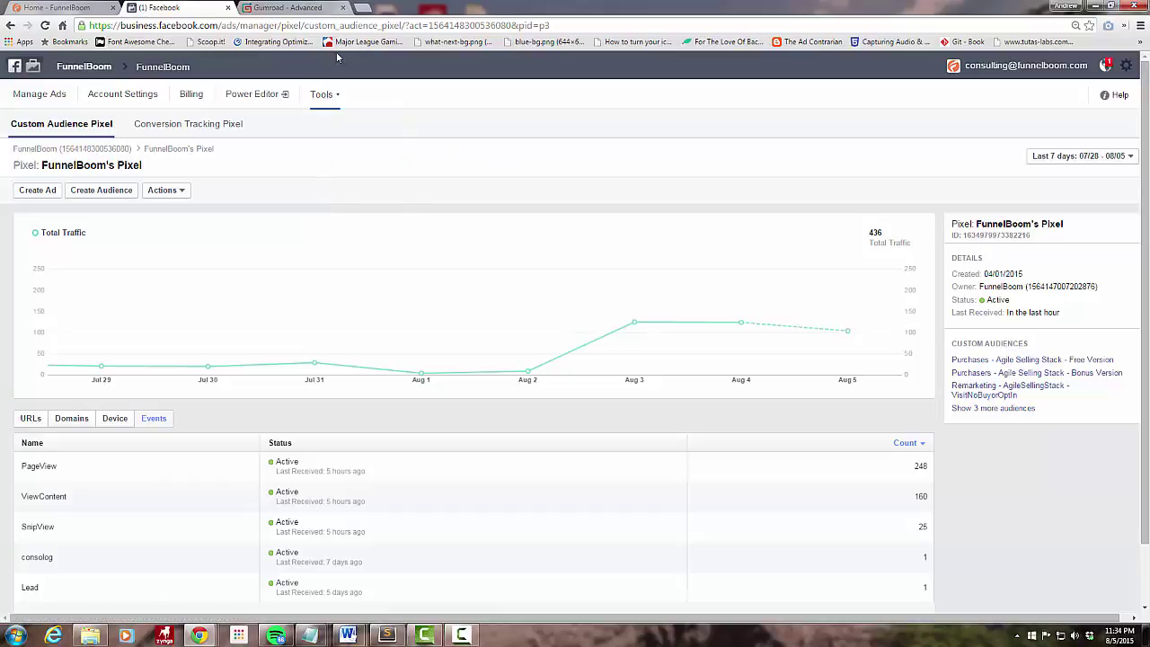
click(180, 192)
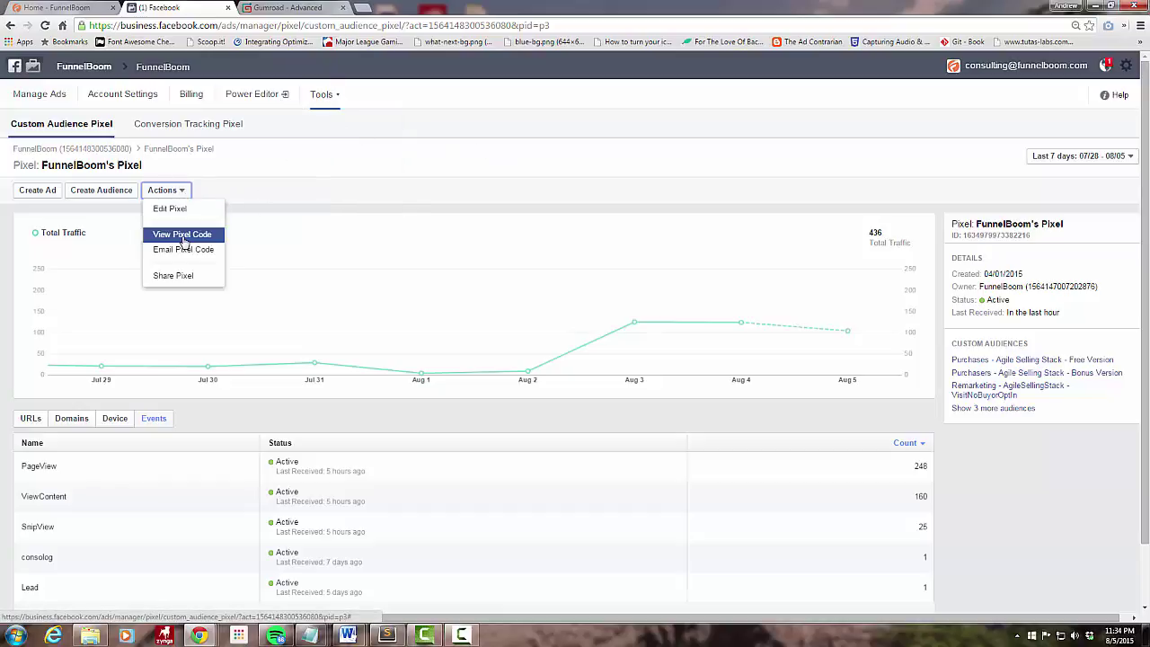
click(181, 235)
click(511, 235)
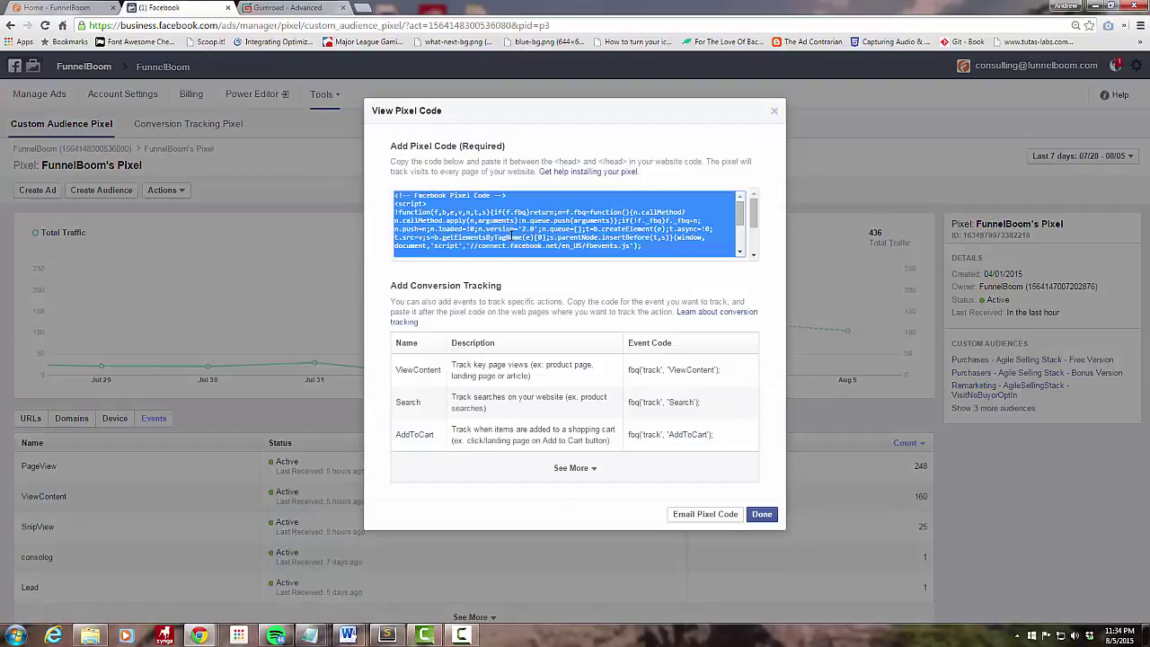
triple_click(623, 232)
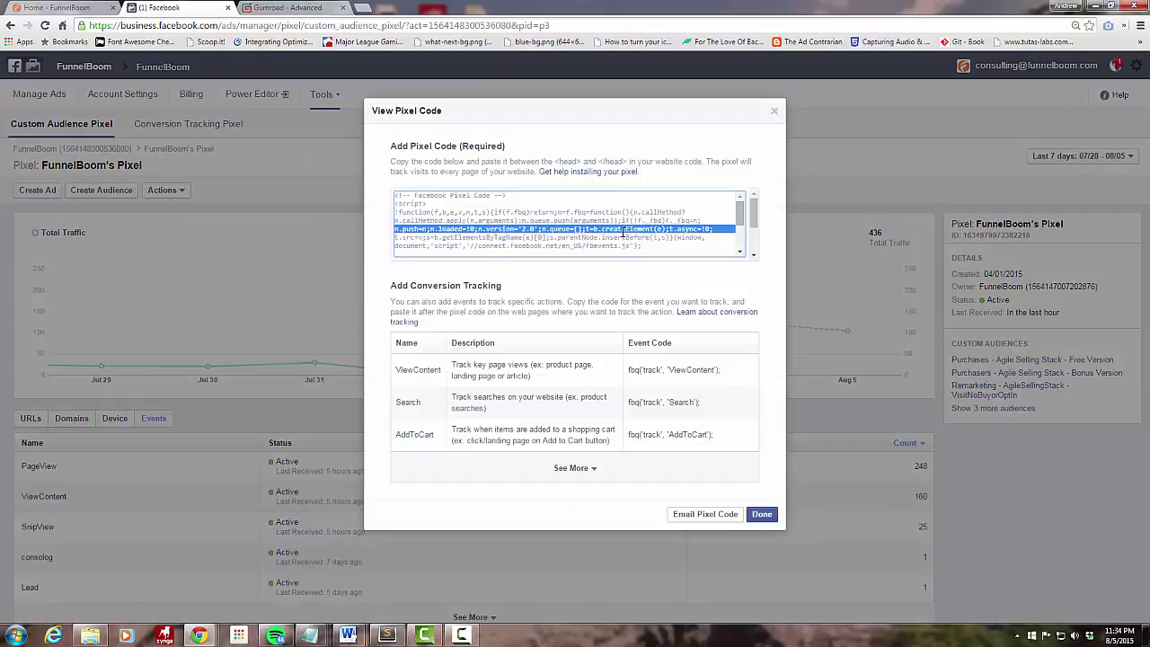
click(620, 232)
key(ctrl+c)
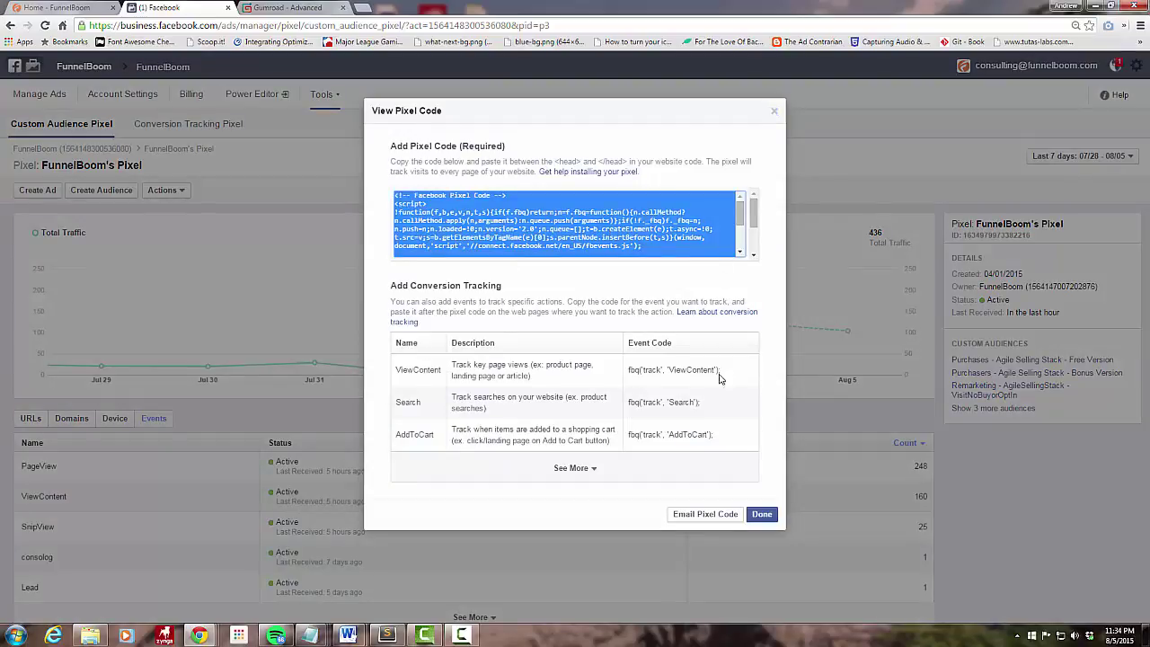
click(764, 517)
- Back in Gumroad, assign the empty analytics entry to Facebook Pixel Implementation Blueprint and paste the copied pixel code into it
click(299, 9)
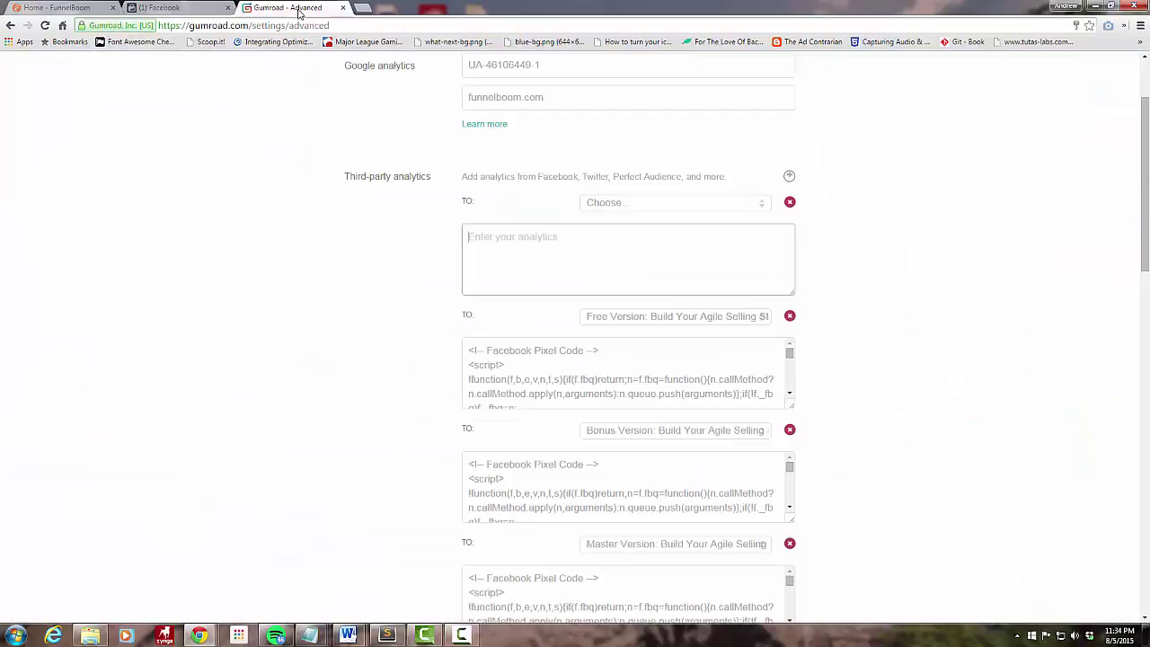
click(637, 205)
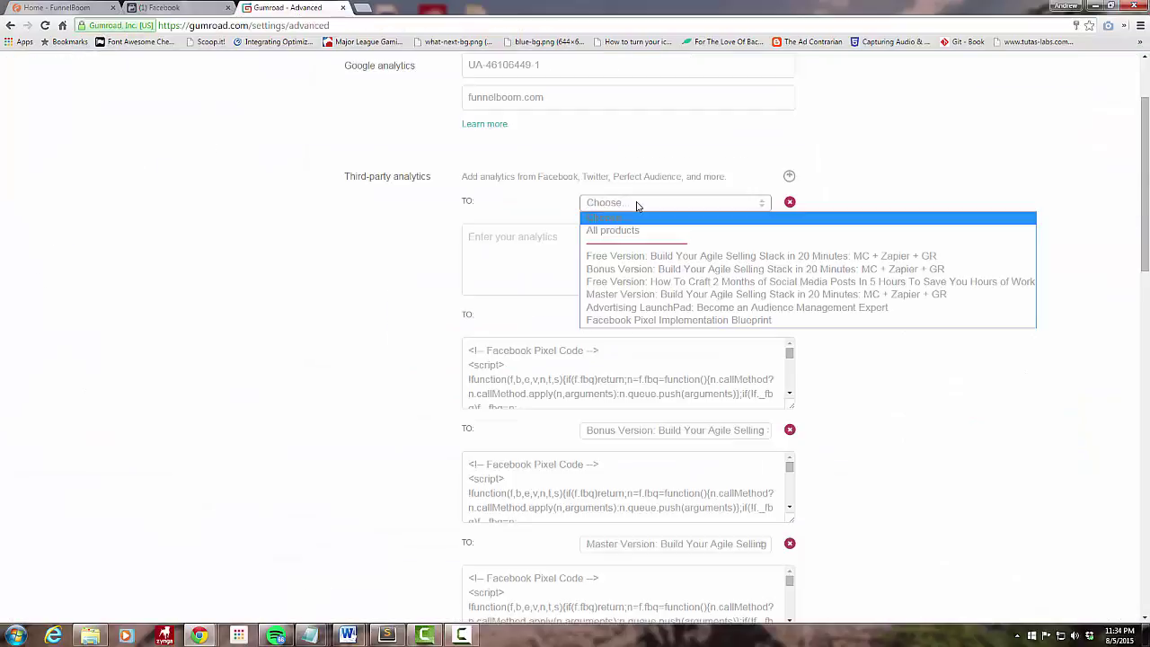
click(649, 321)
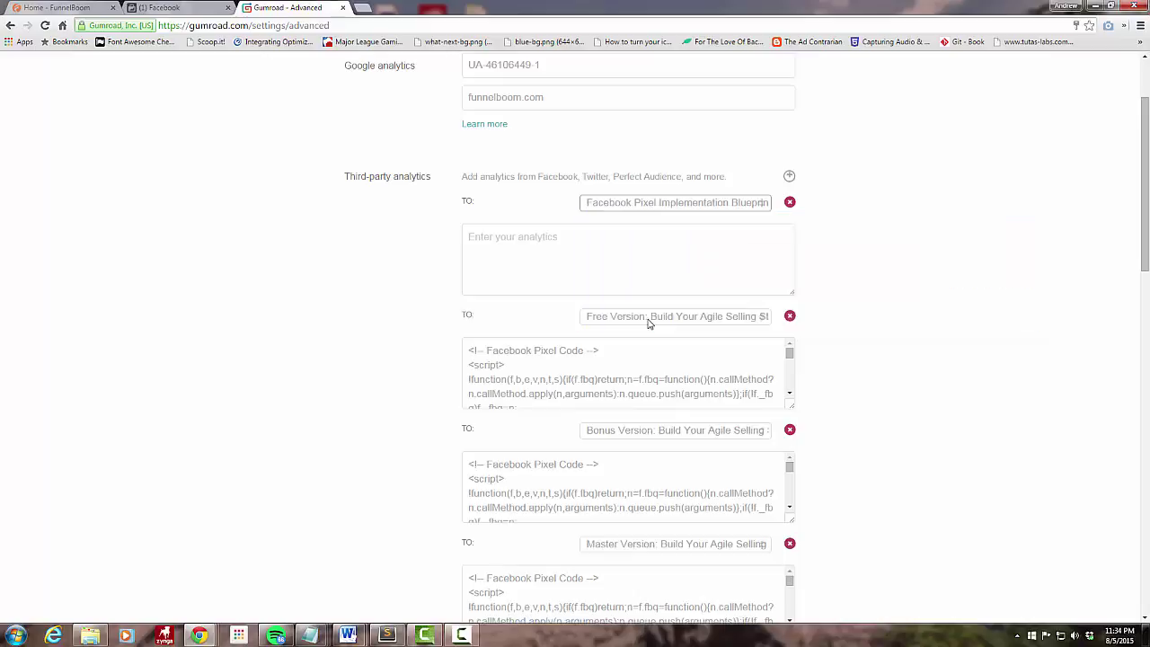
click(639, 247)
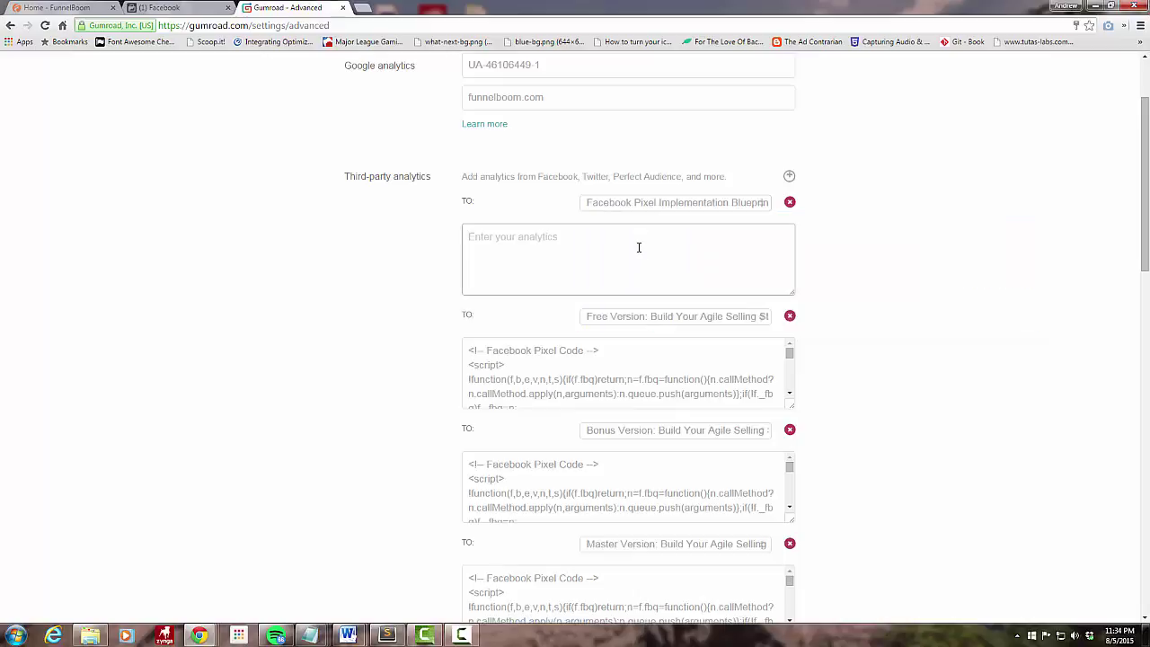
key(ctrl+v)
scroll(674, 272, down, 1)
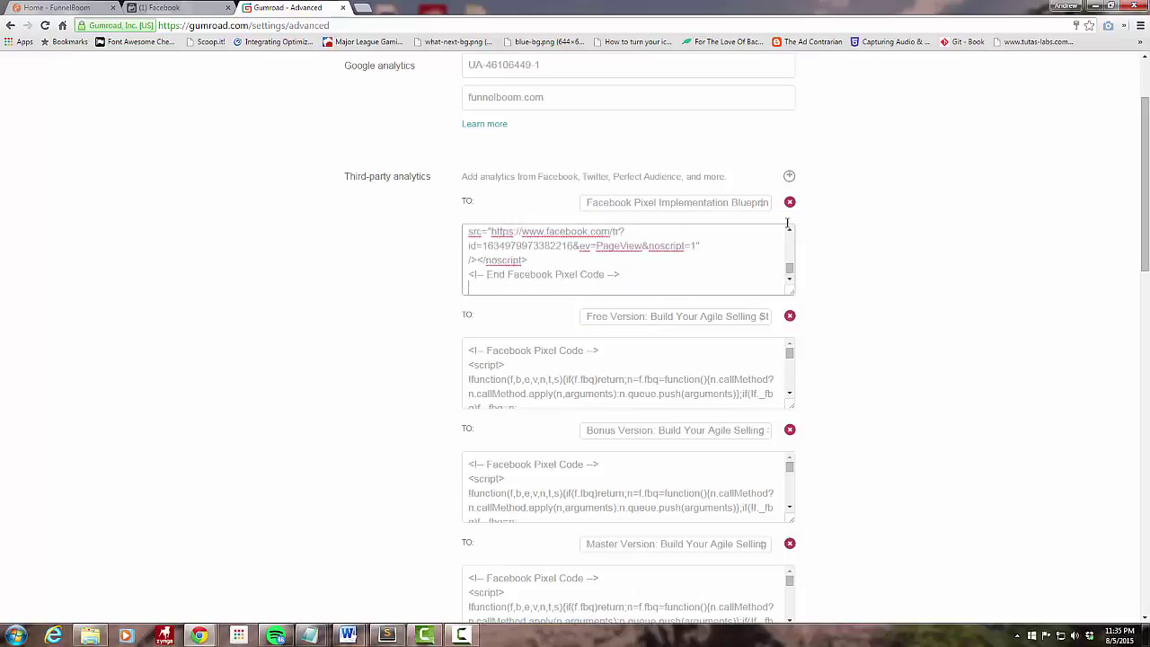
click(671, 288)
- Switch to the code editor and review the Purchase event script's event name, currency, value, content_name and content_category parameters
key(alt+Tab)
drag(878, 104, 690, 110)
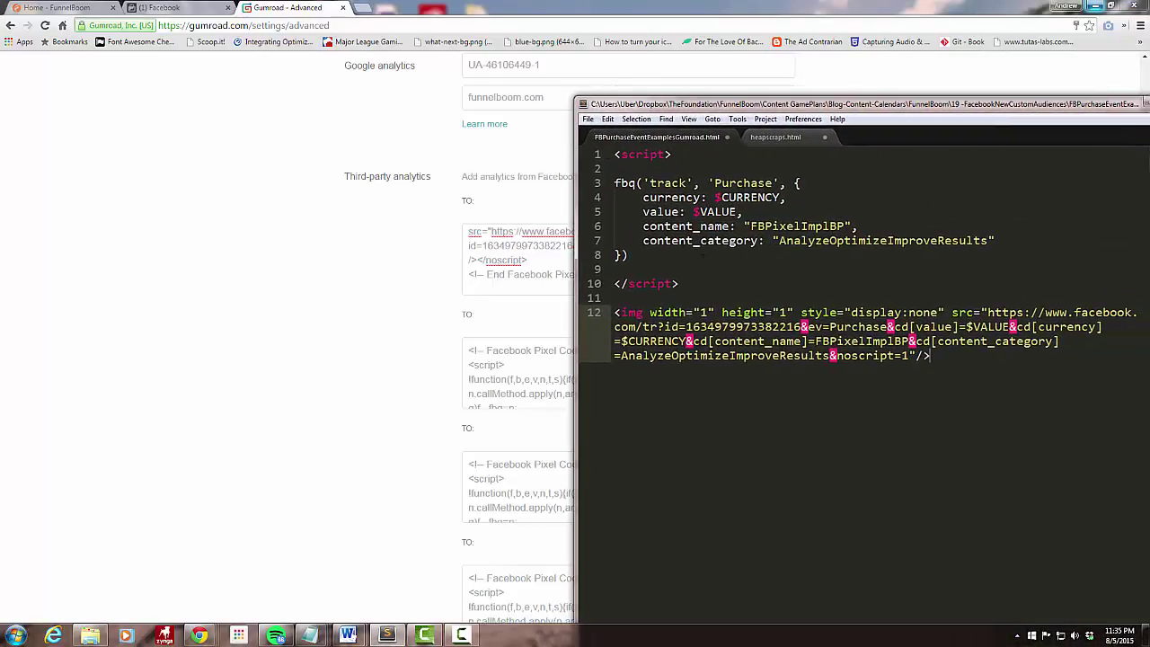
click(689, 282)
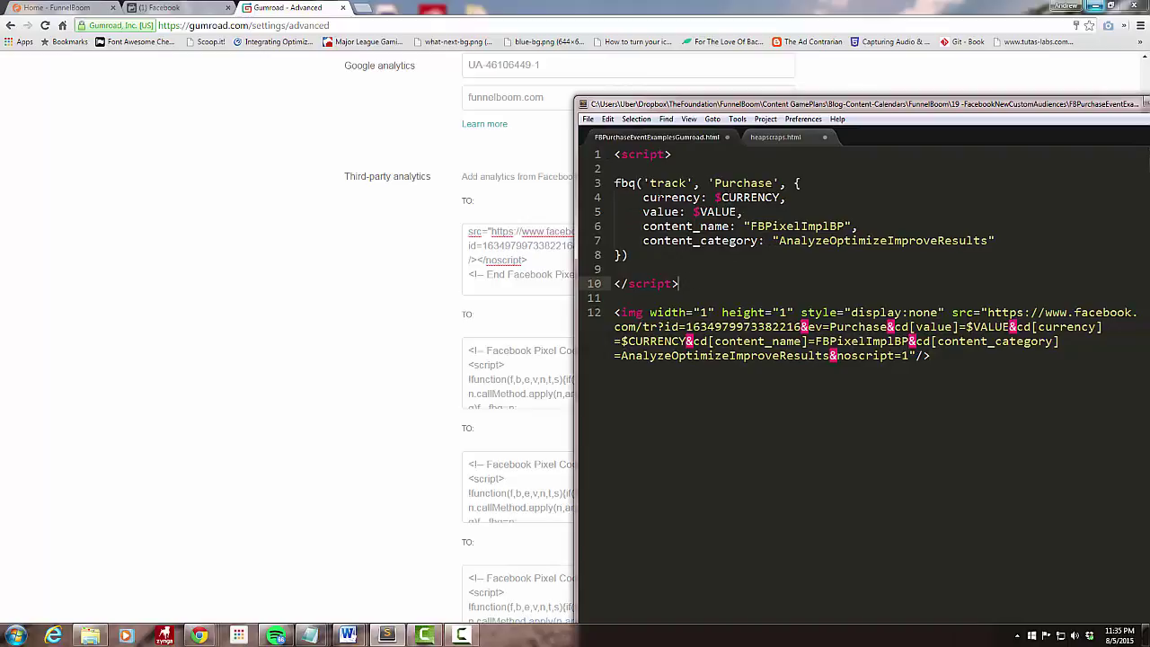
drag(615, 155, 683, 284)
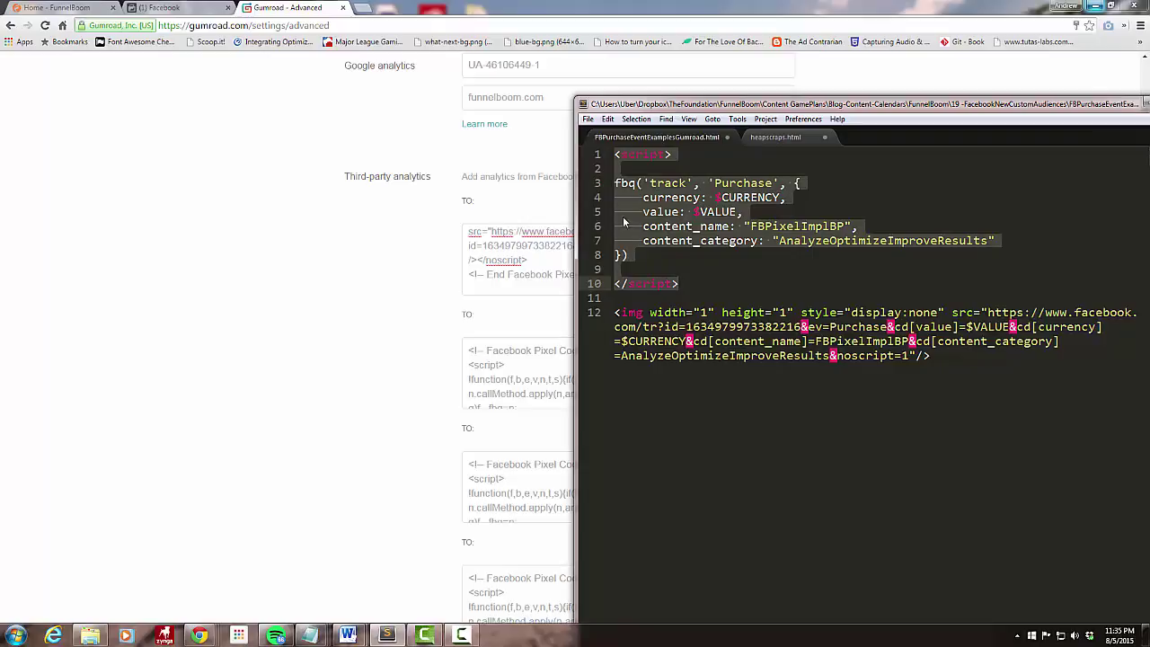
click(636, 186)
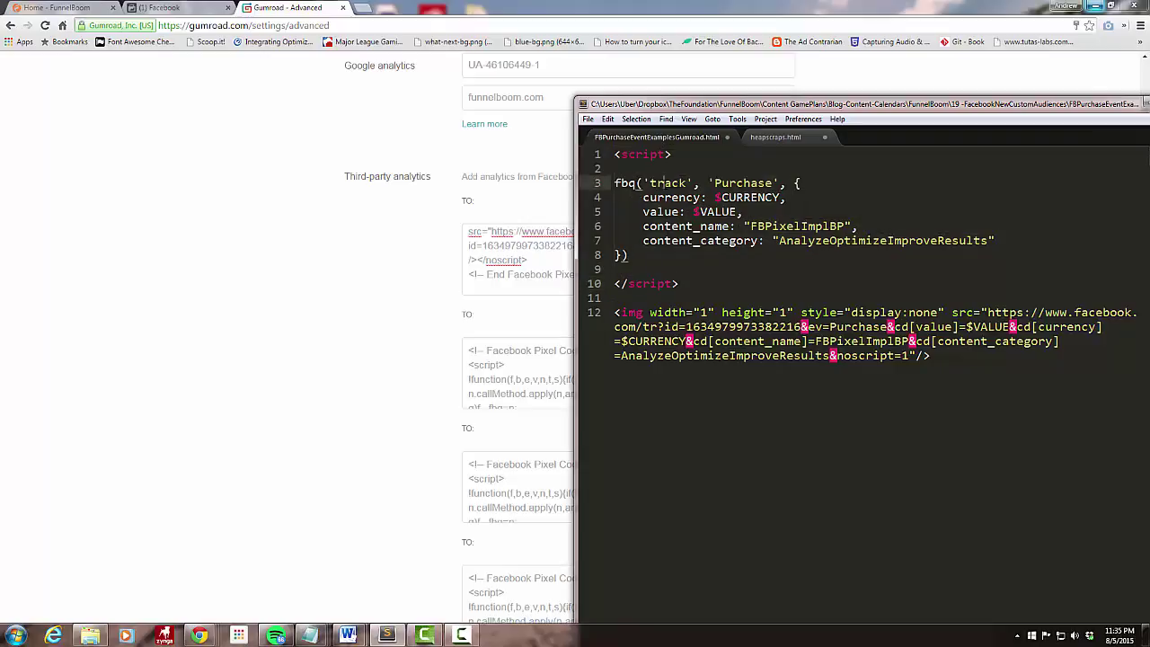
double_click(666, 183)
double_click(744, 183)
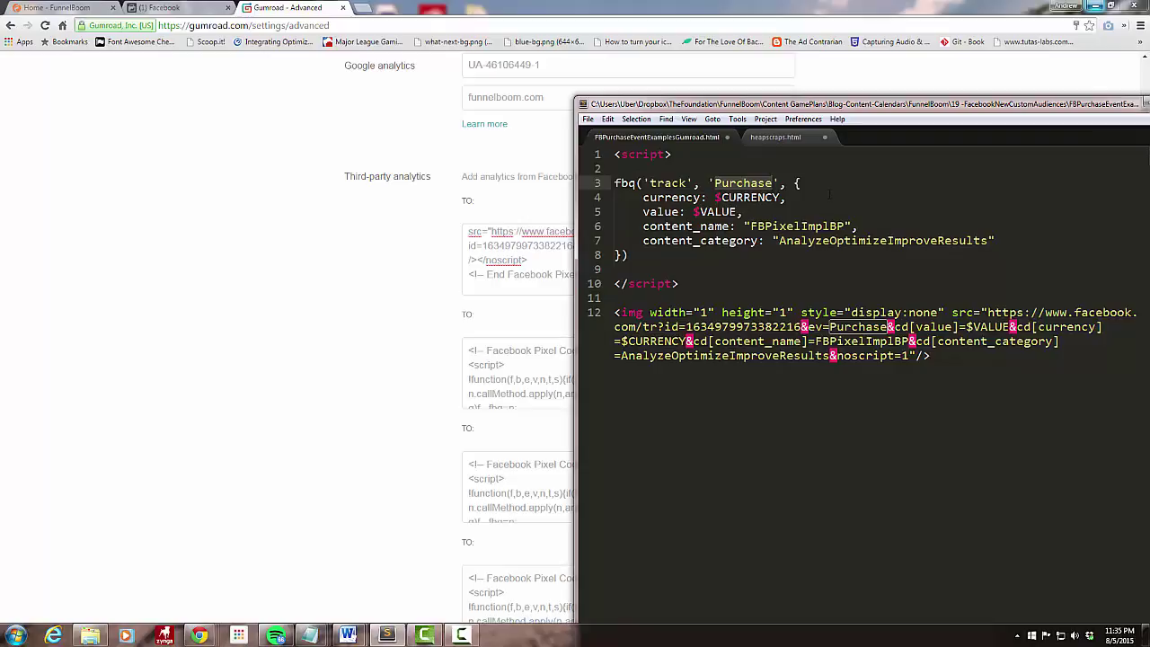
click(802, 183)
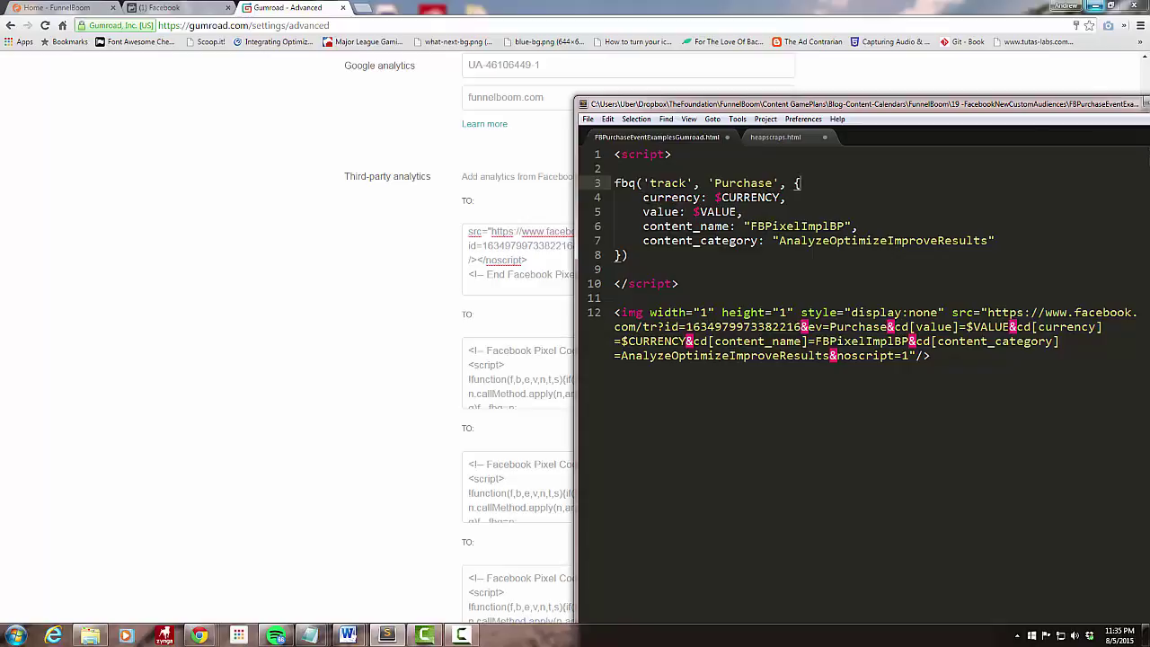
drag(614, 198, 745, 212)
click(744, 212)
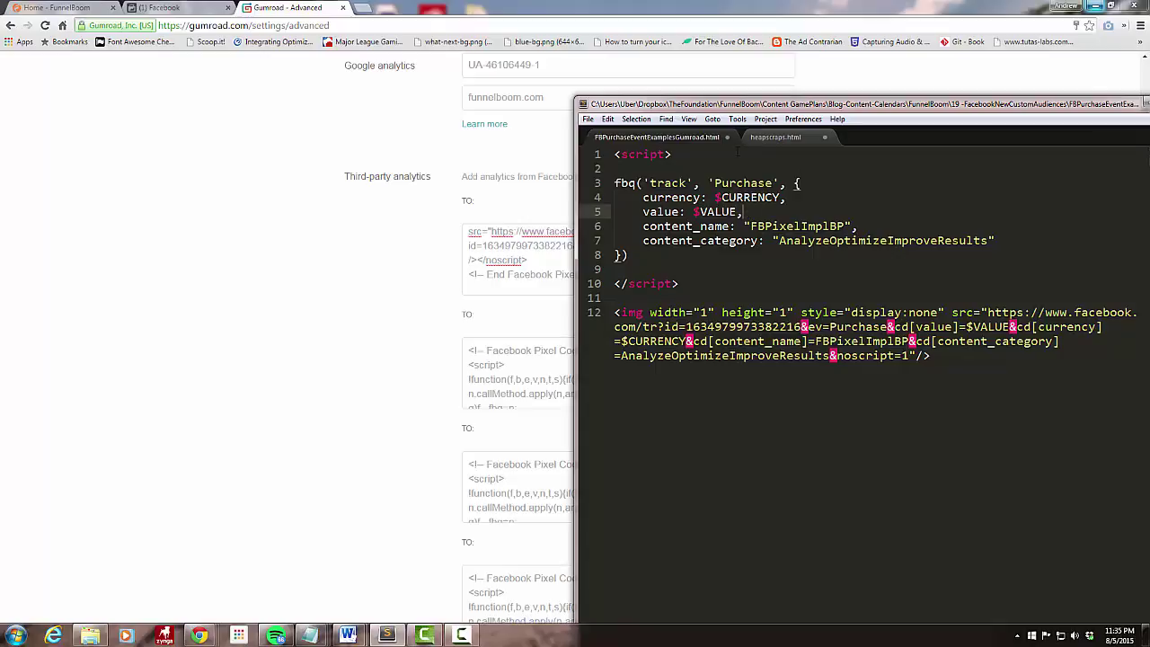
drag(717, 198, 780, 198)
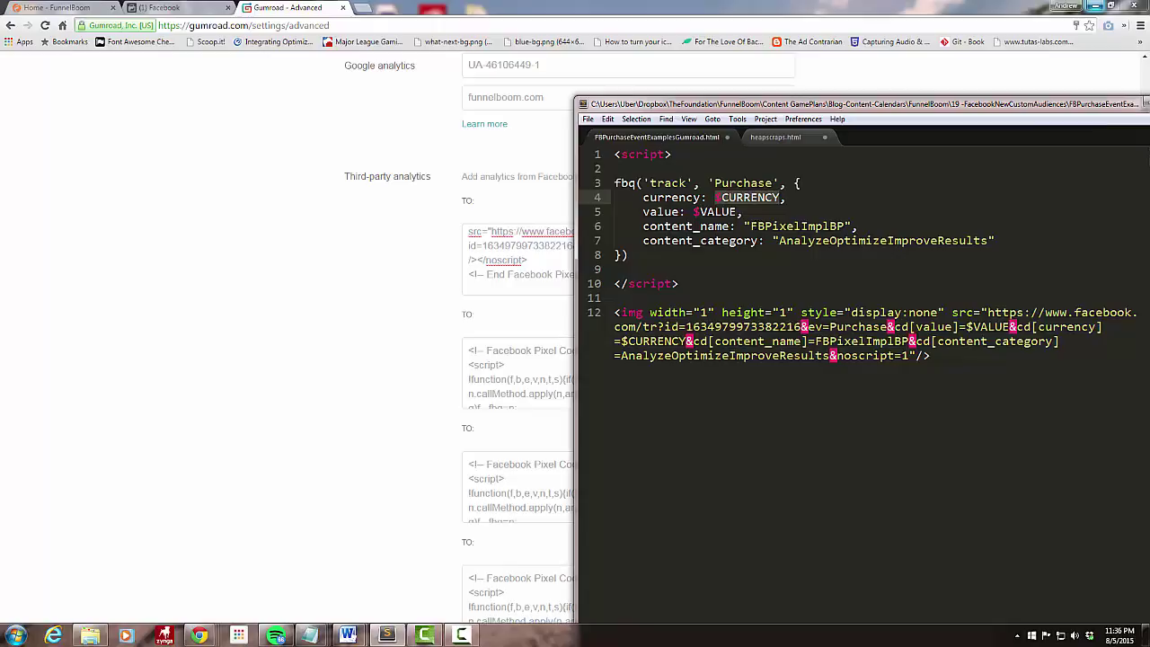
text($)
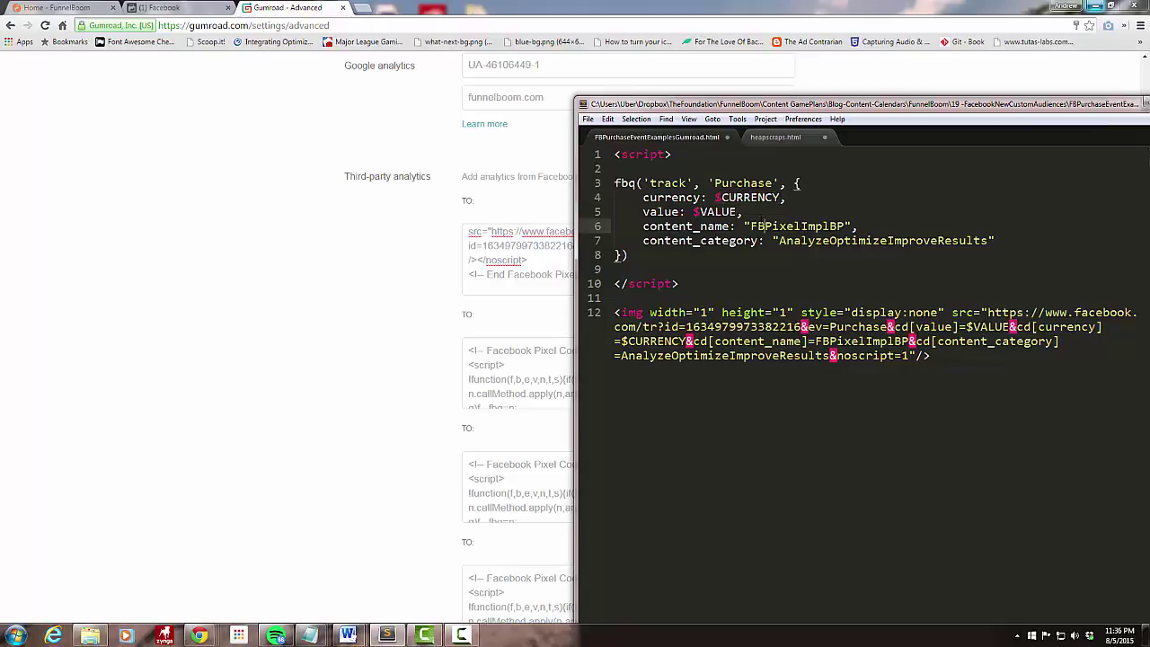
click(743, 211)
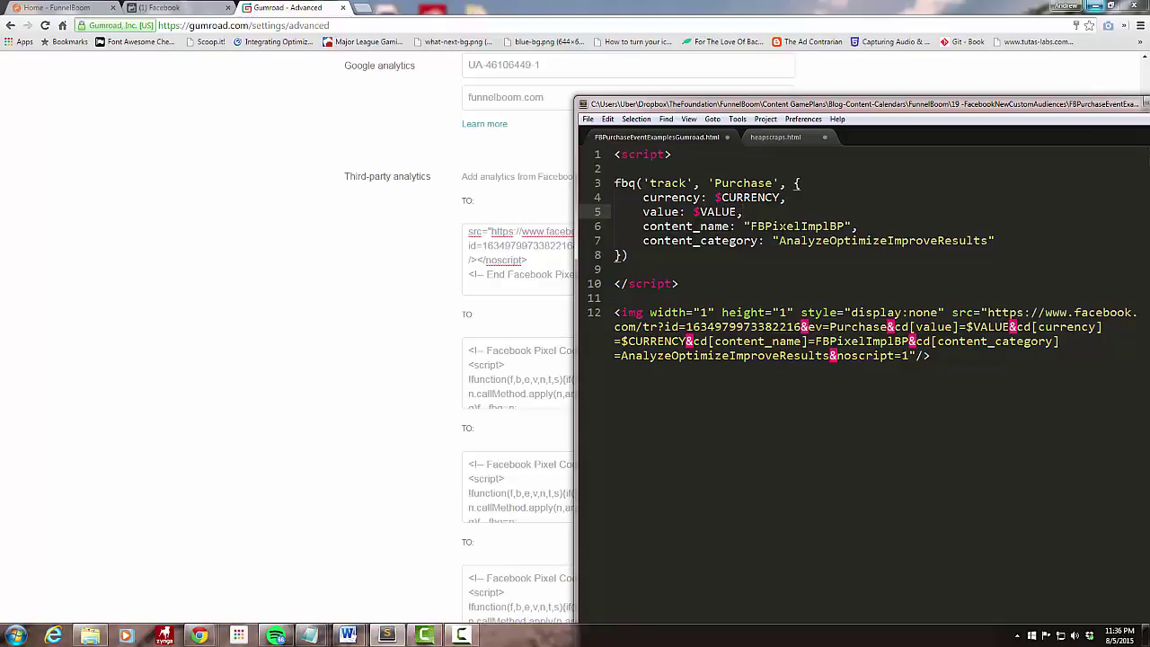
click(779, 226)
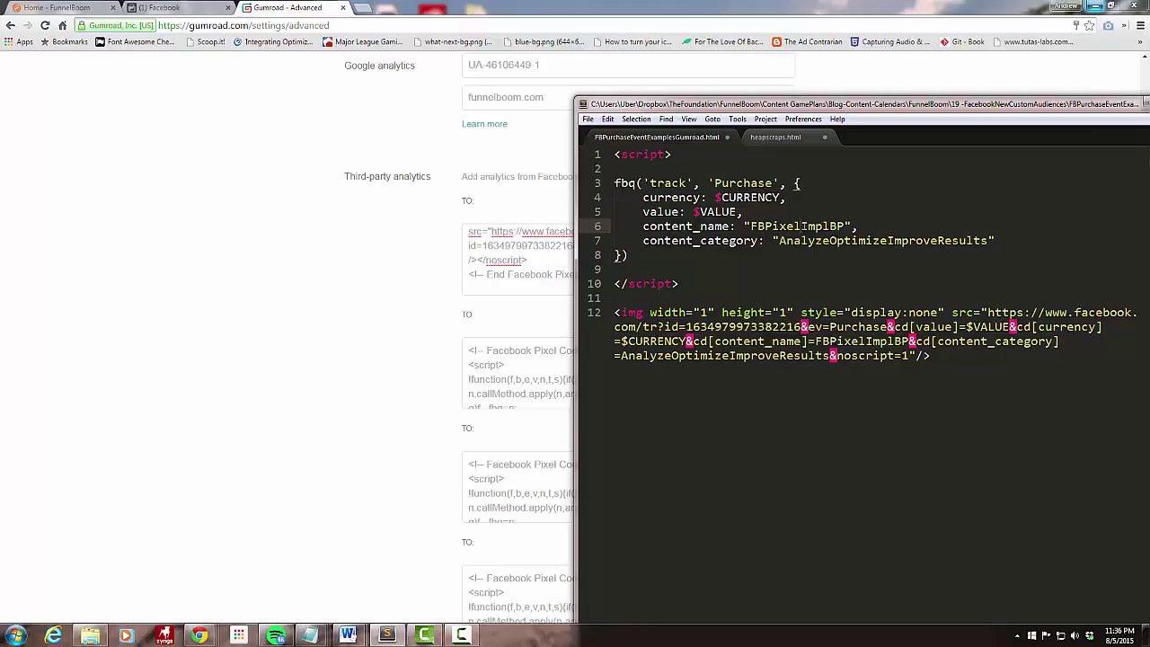
key(Down)
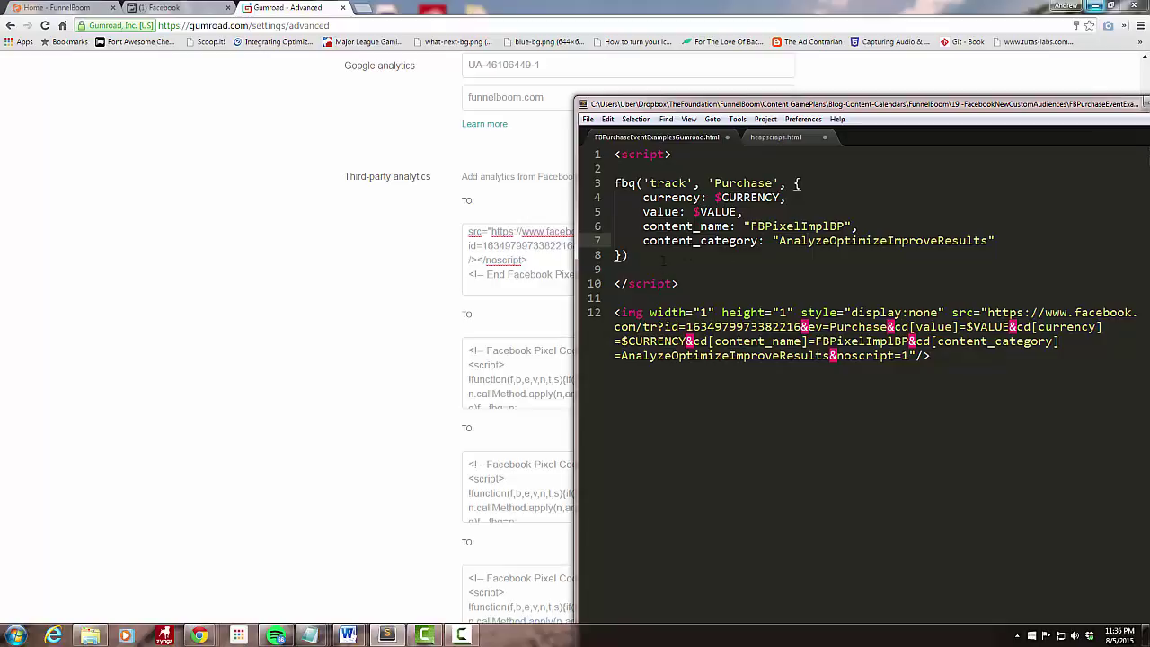
- Add a semicolon after the fbq call's closing parenthesis and copy the Purchase script from its opening to closing script tag
key(Down)
text(;)
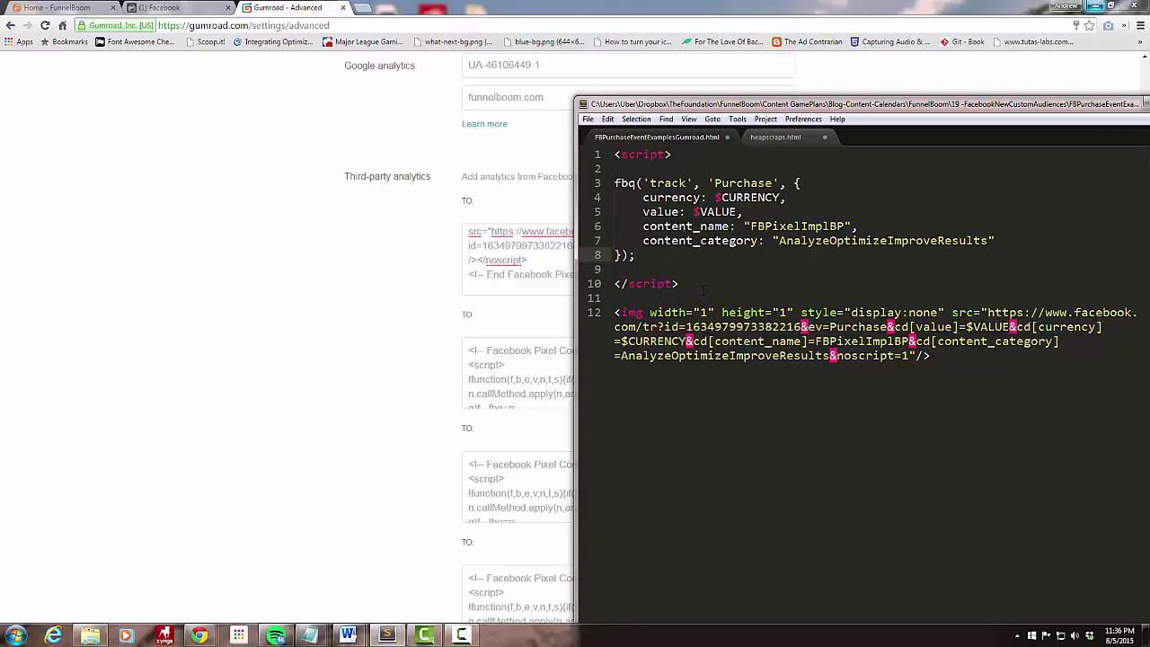
drag(703, 289, 590, 155)
key(ctrl+c)
- Paste the Purchase script below the pixel code in the Gumroad analytics entry and remove the script's blank lines
click(533, 282)
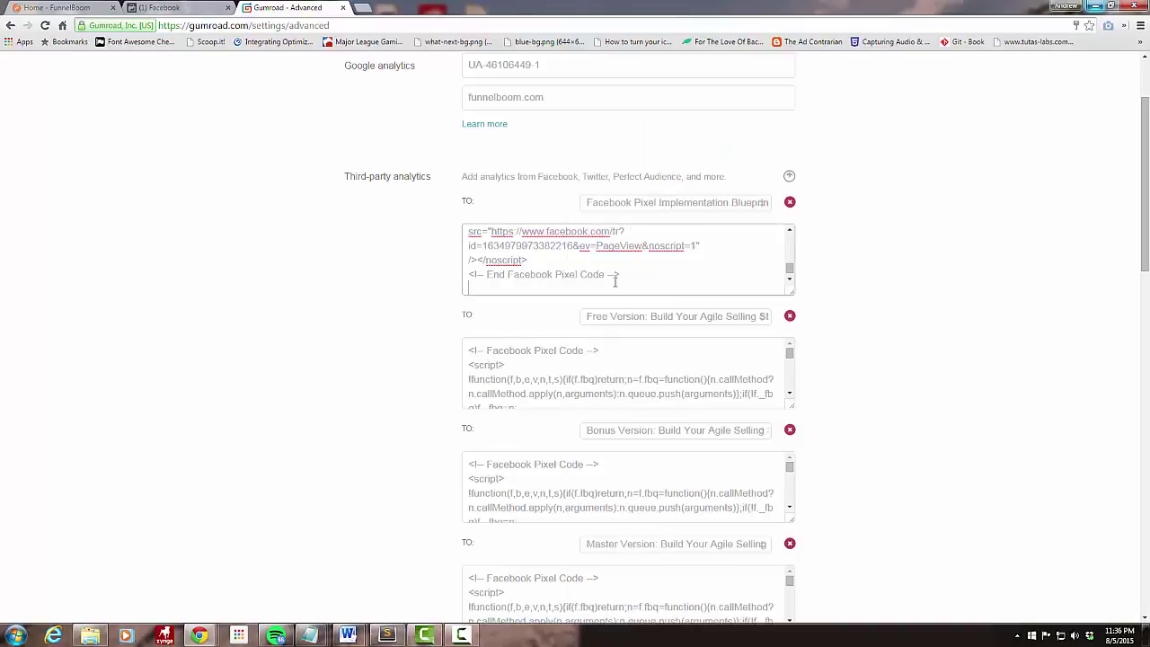
key(ctrl+v)
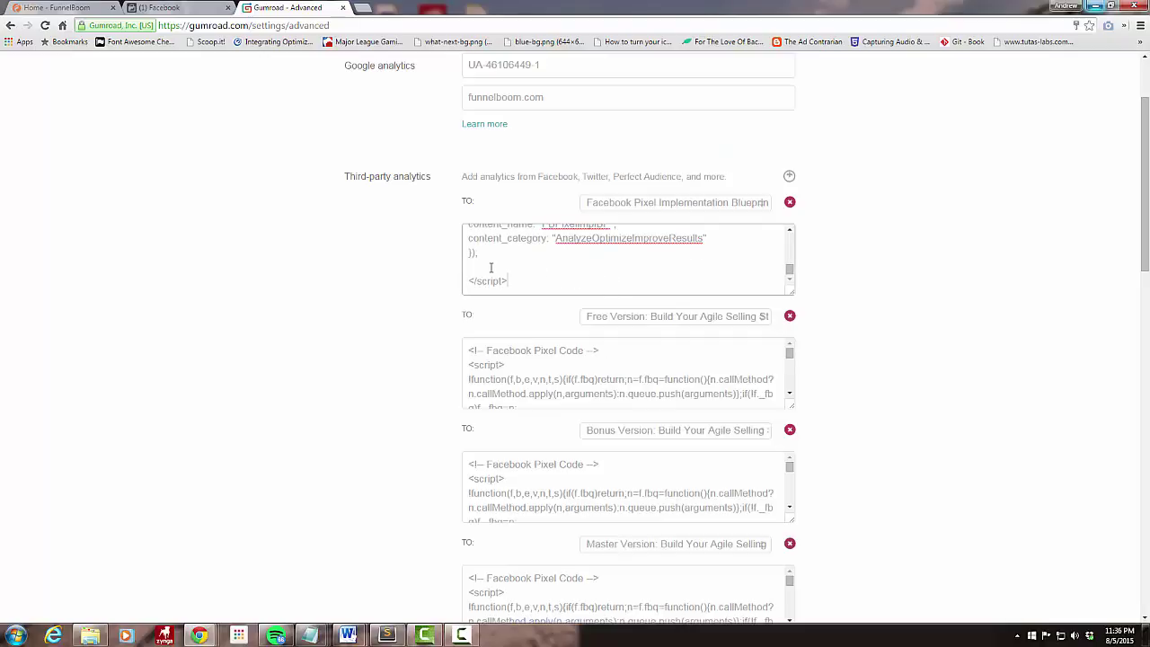
scroll(492, 265, up, 2)
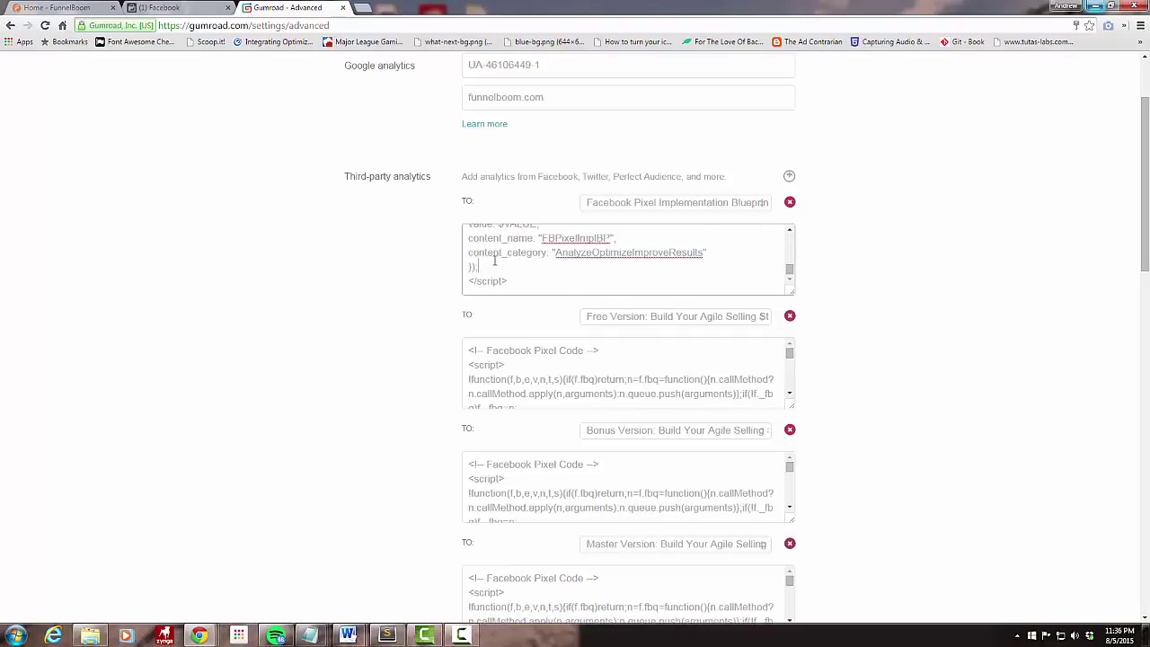
click(495, 241)
key(BackSpace)
scroll(708, 253, down, 3)
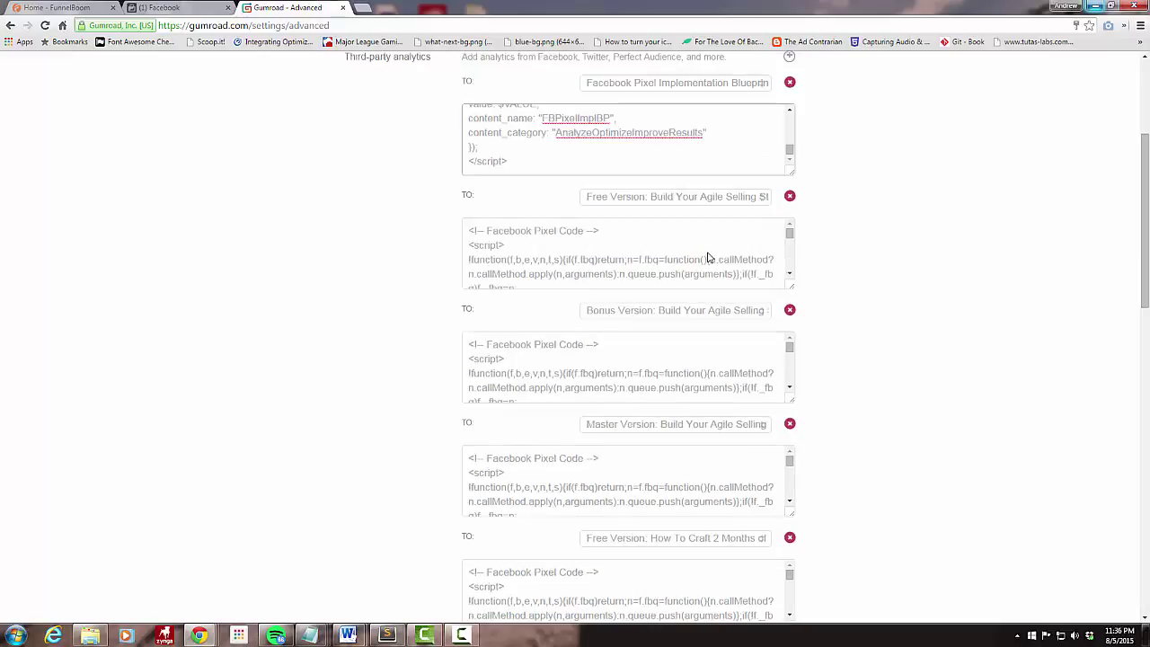
scroll(930, 280, down, 5)
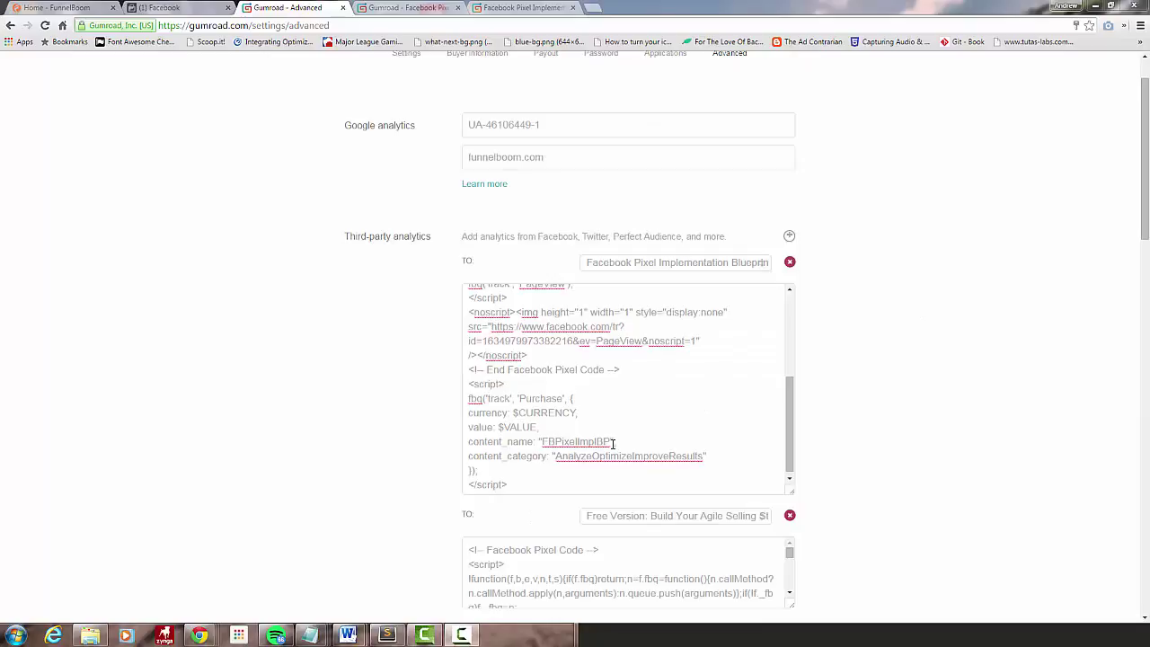
- Enclose the $CURRENCY value in the Purchase script in double quotes
click(513, 412)
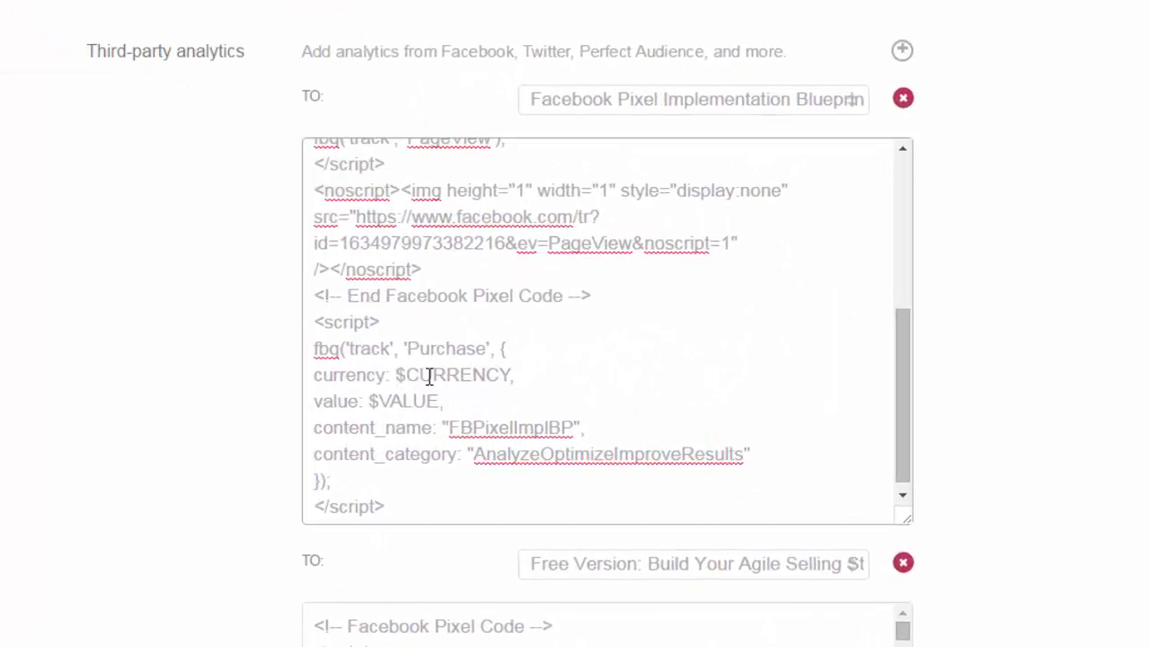
text(")
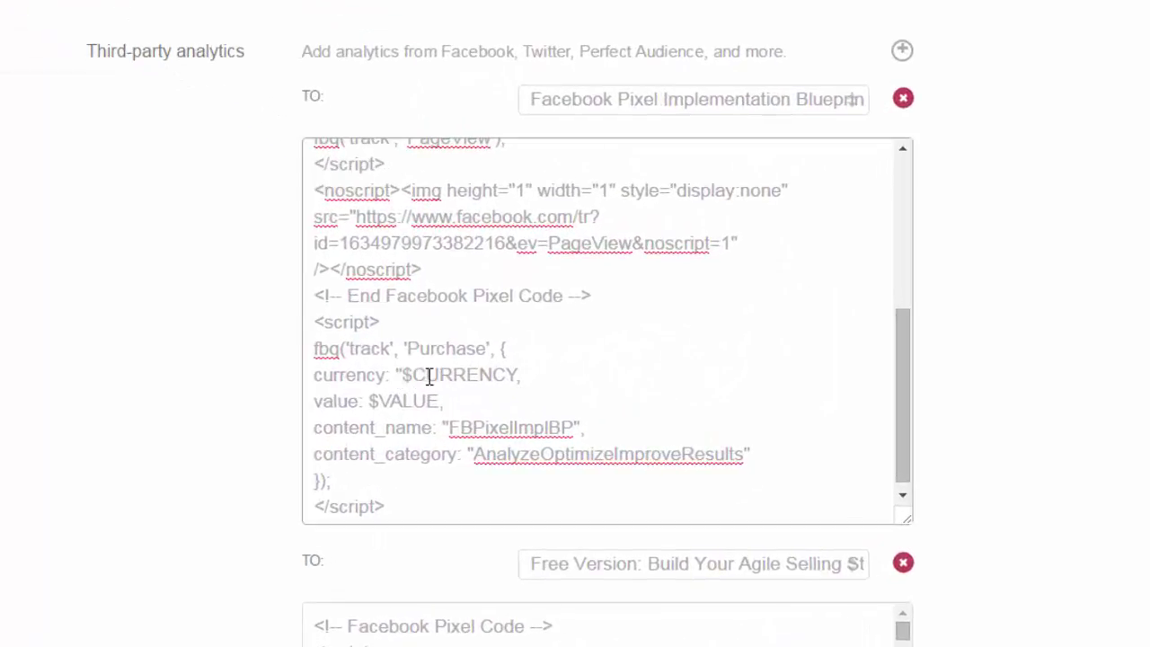
key(Right)
key(Right)
key(Right)
key(Right)
key(Right)
click(528, 377)
- Save the updated account details with the new third-party analytics code
scroll(1093, 401, down, 10)
scroll(1064, 386, up, 5)
scroll(1057, 386, down, 11)
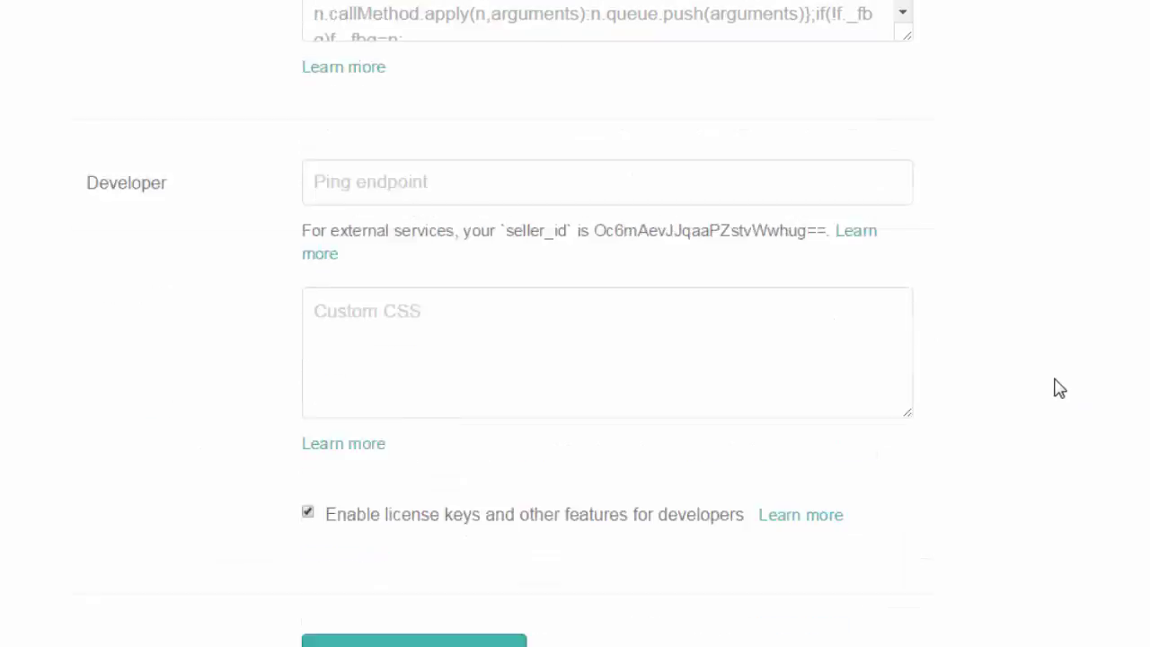
click(448, 555)
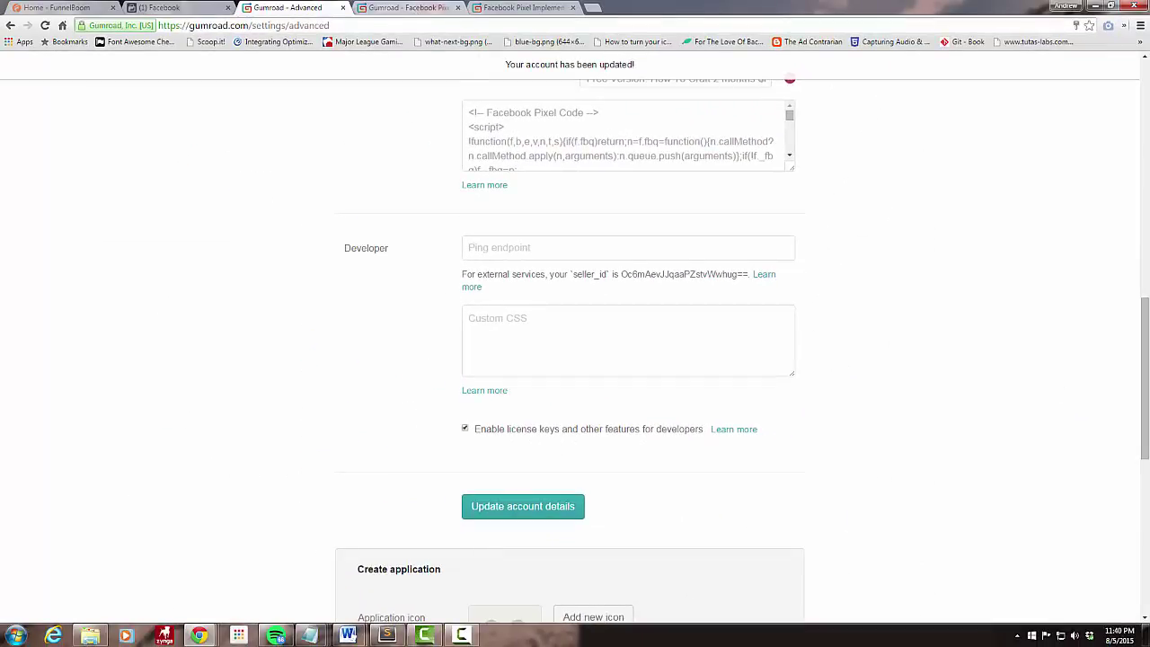
- Preview the Facebook Pixel Implementation Blueprint product page and open the browser's network monitor for it
click(411, 14)
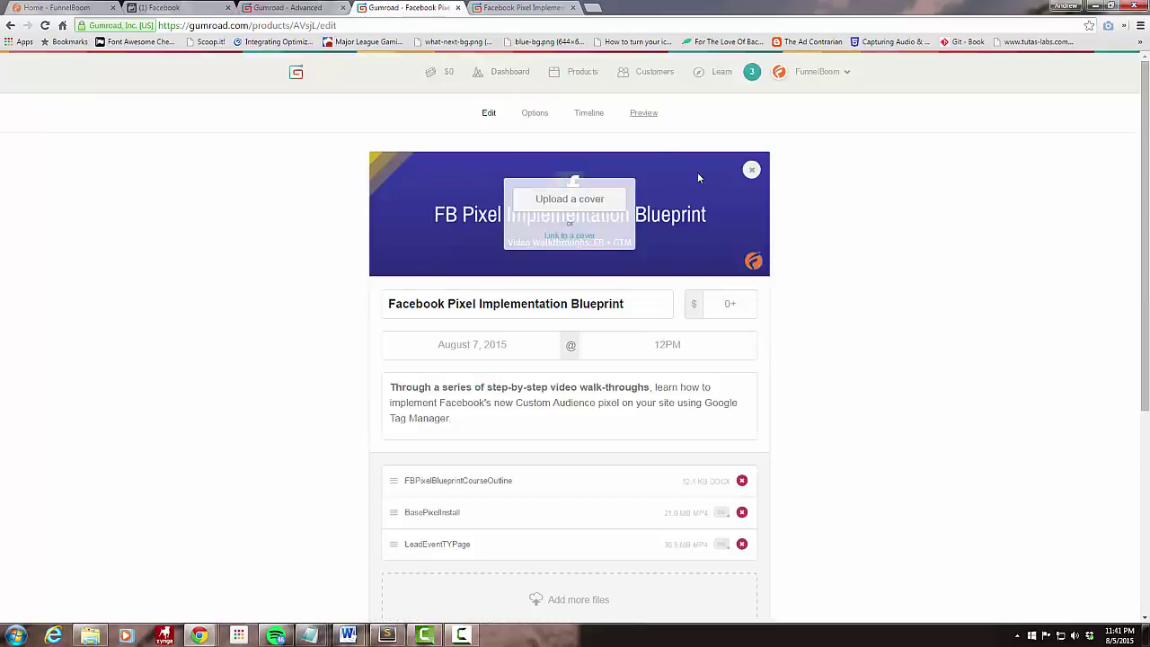
click(646, 115)
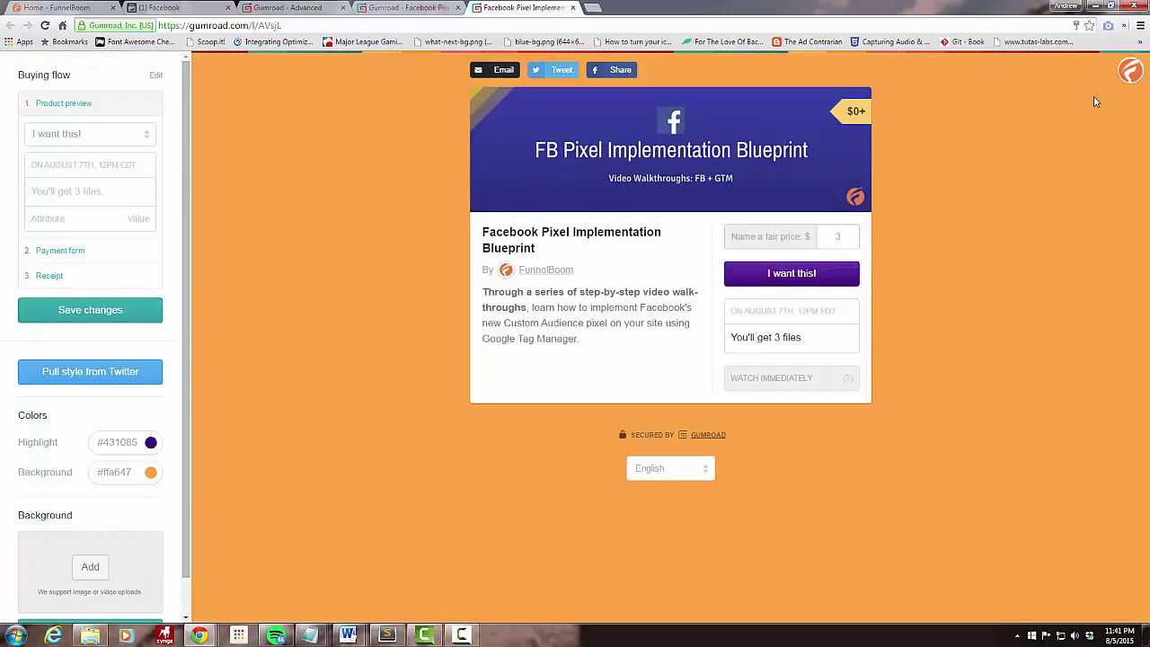
right_click(340, 247)
click(395, 378)
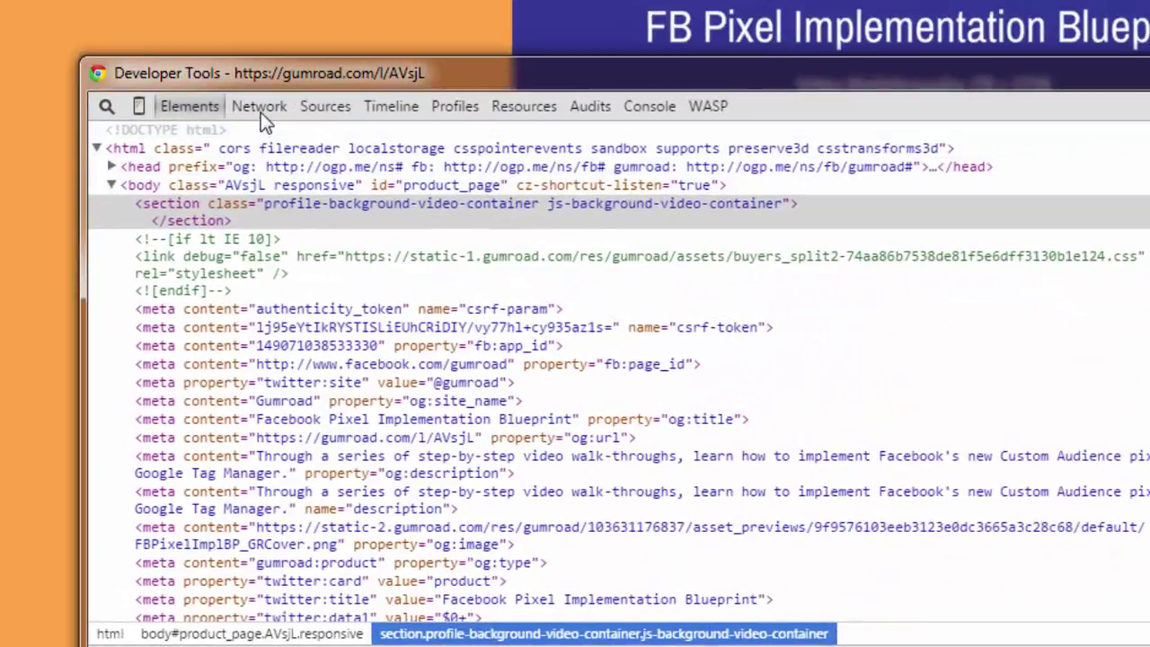
click(260, 110)
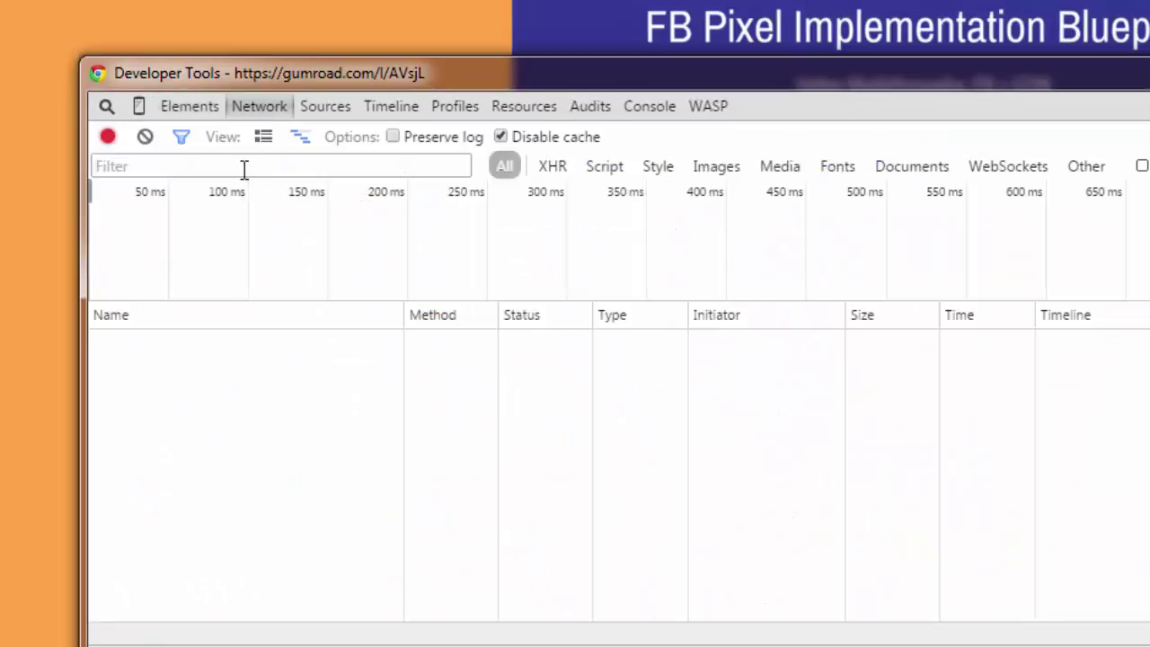
- Filter the network requests by "facebook" and turn on log preservation
text(facebook)
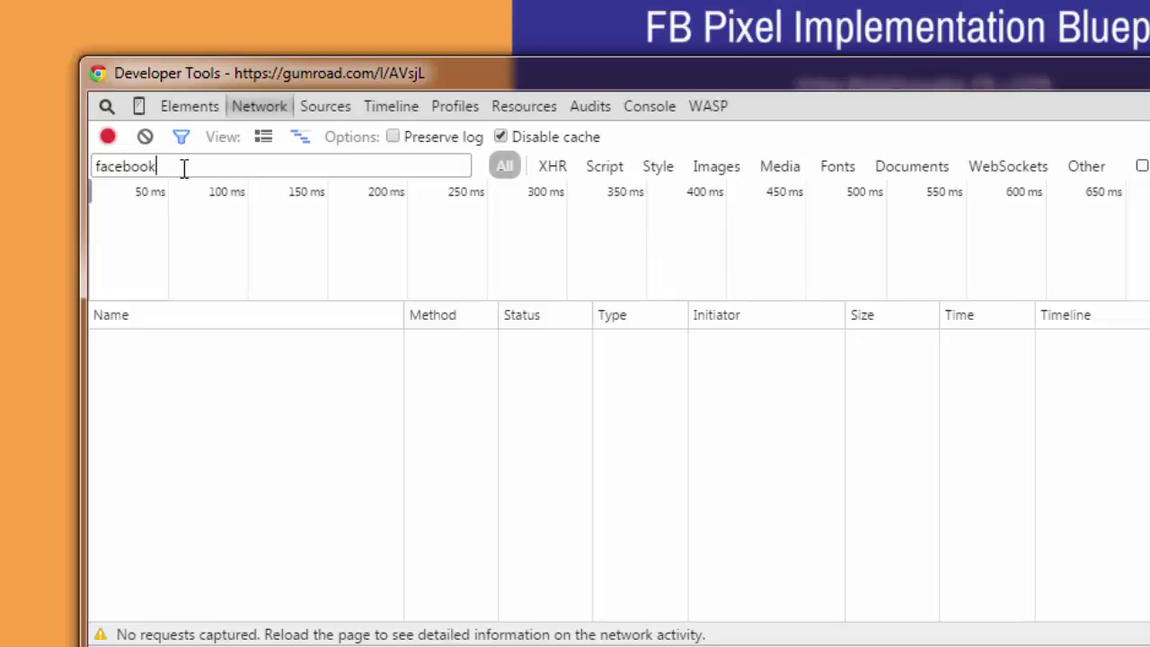
click(391, 139)
click(438, 36)
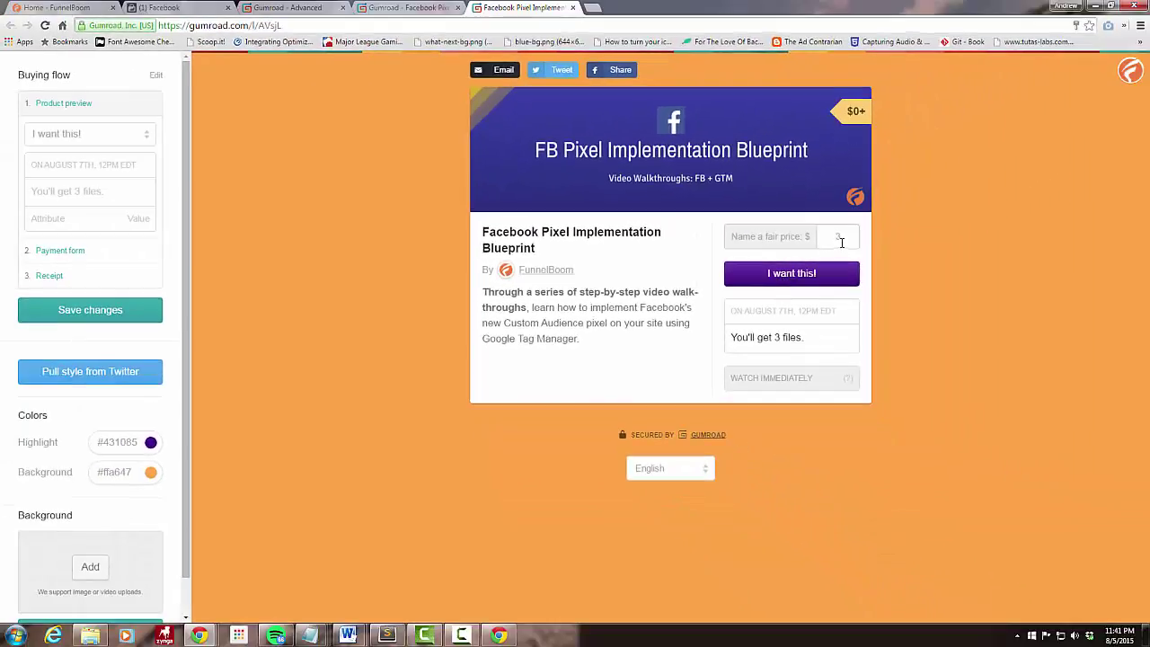
- Set the product's price to $90 on the preview page and complete a test purchase with the test card
double_click(835, 237)
text(90)
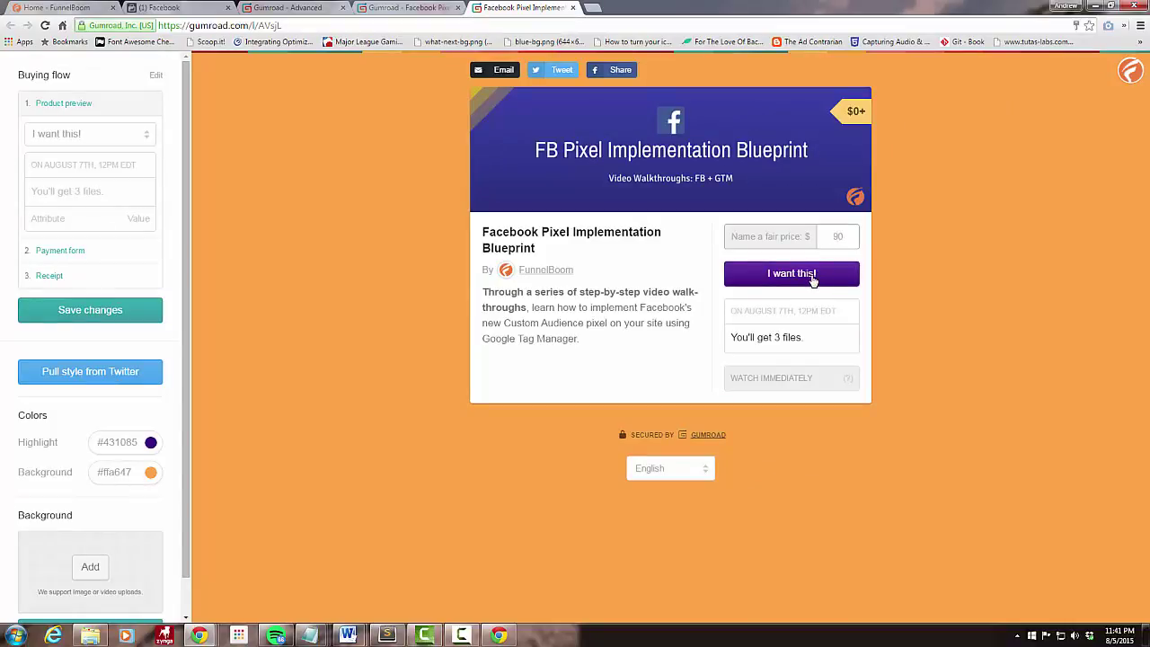
click(811, 276)
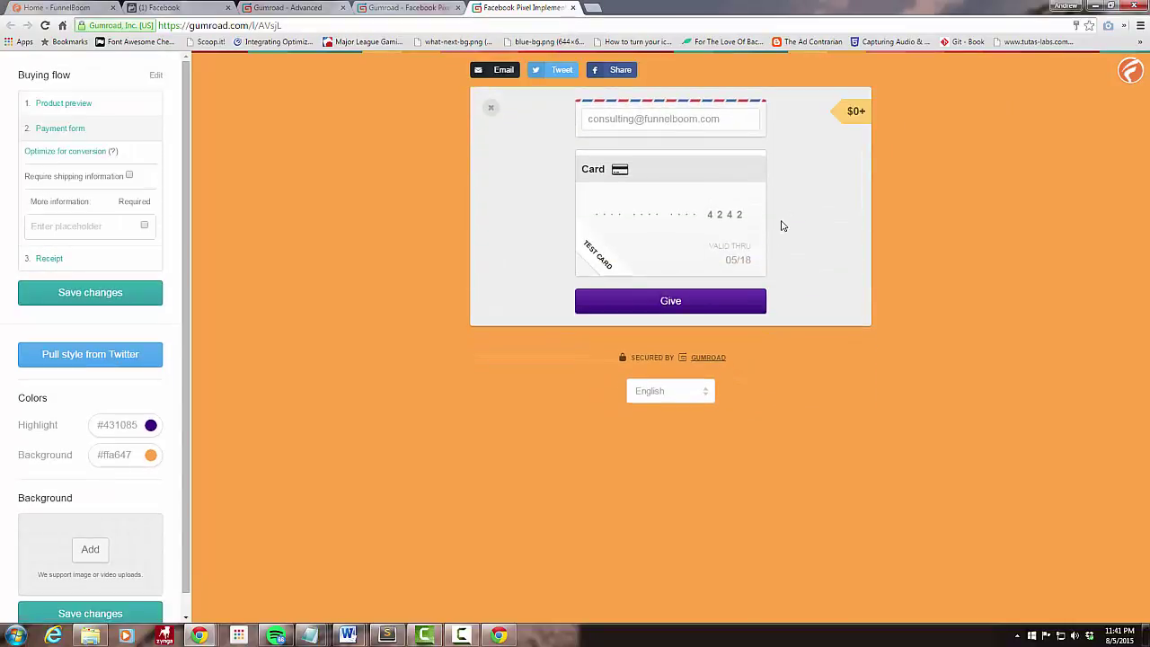
click(672, 302)
- Return to the developer tools and examine the headers of the Purchase requests sent to Facebook
key(alt+Tab)
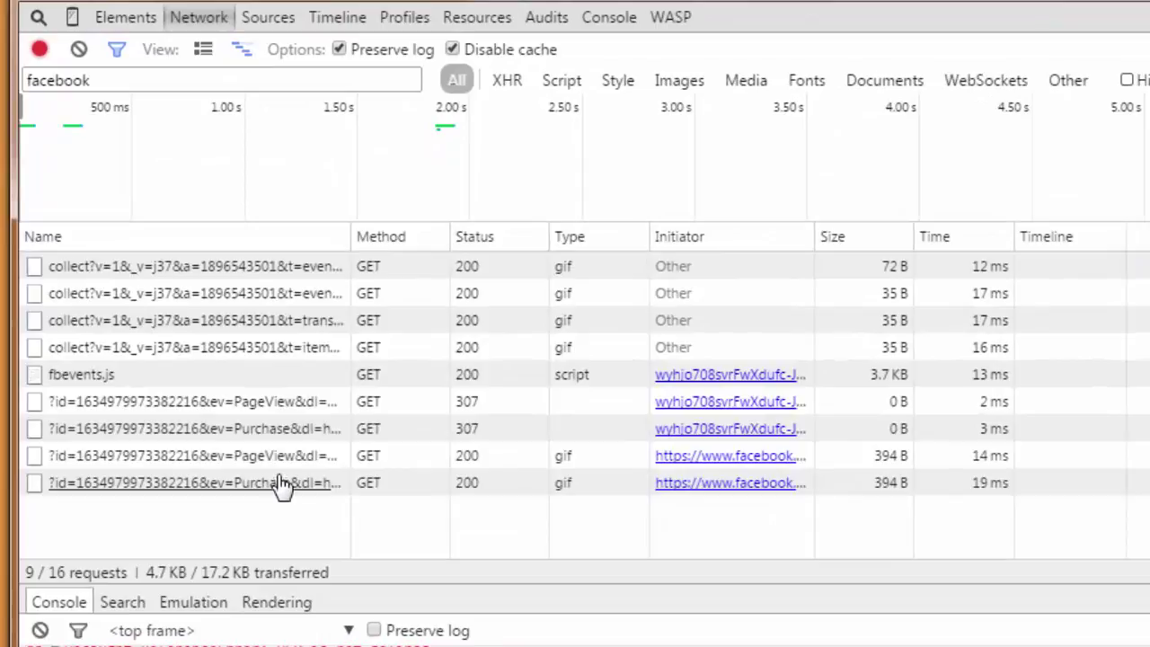
click(288, 485)
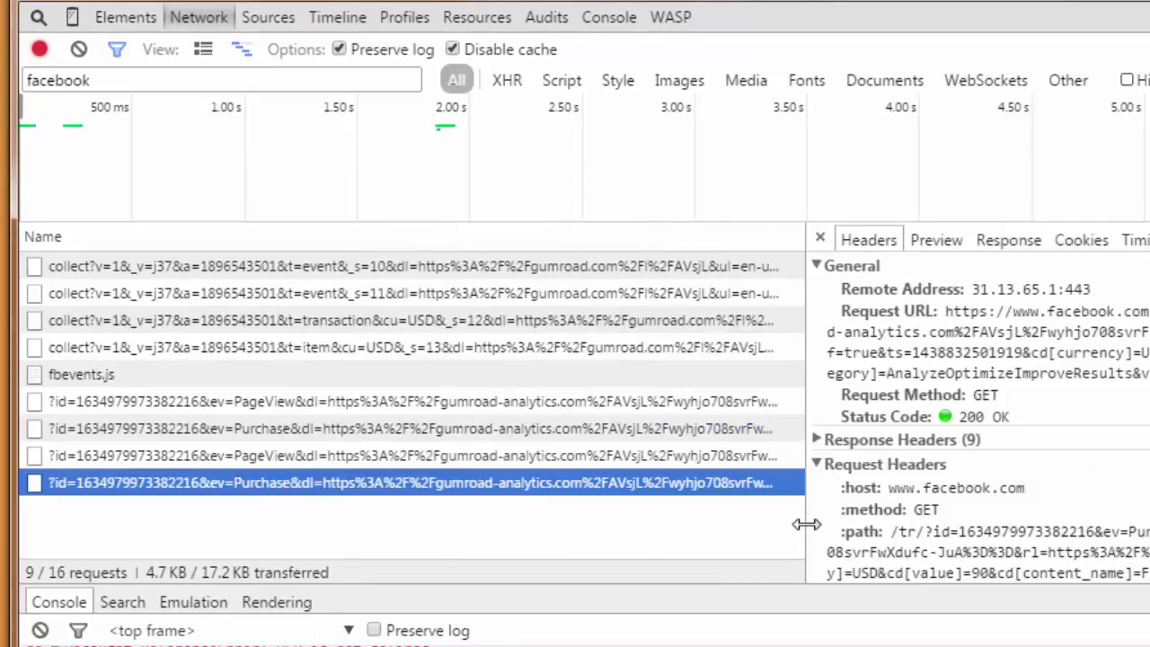
scroll(1050, 454, down, 3)
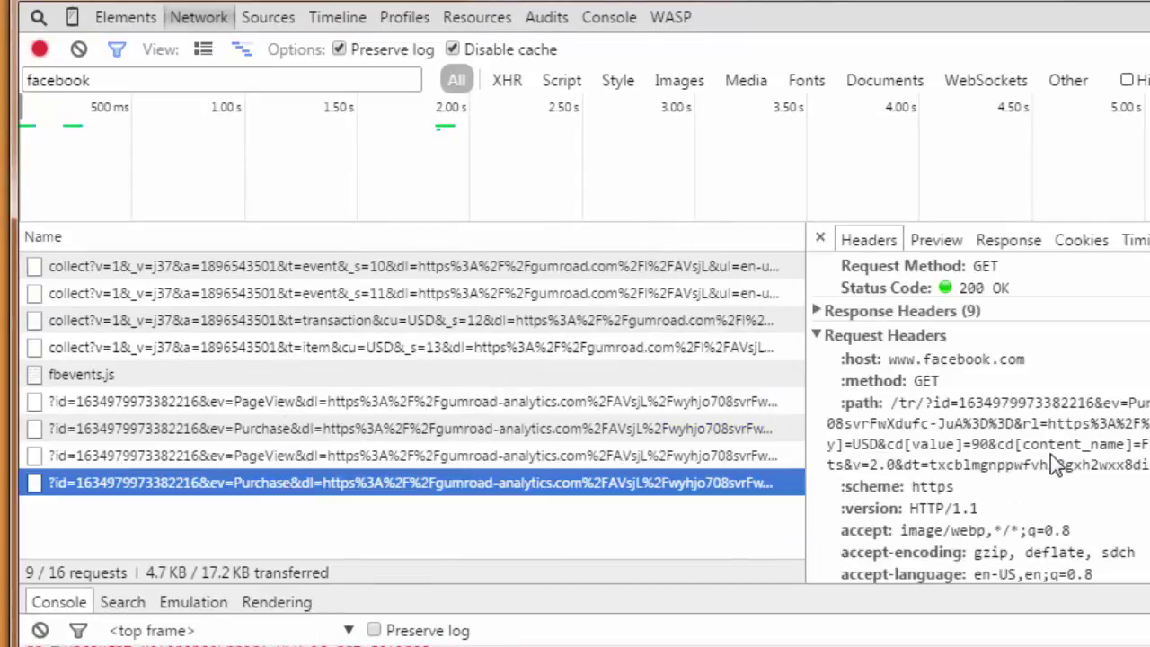
scroll(1051, 454, down, 3)
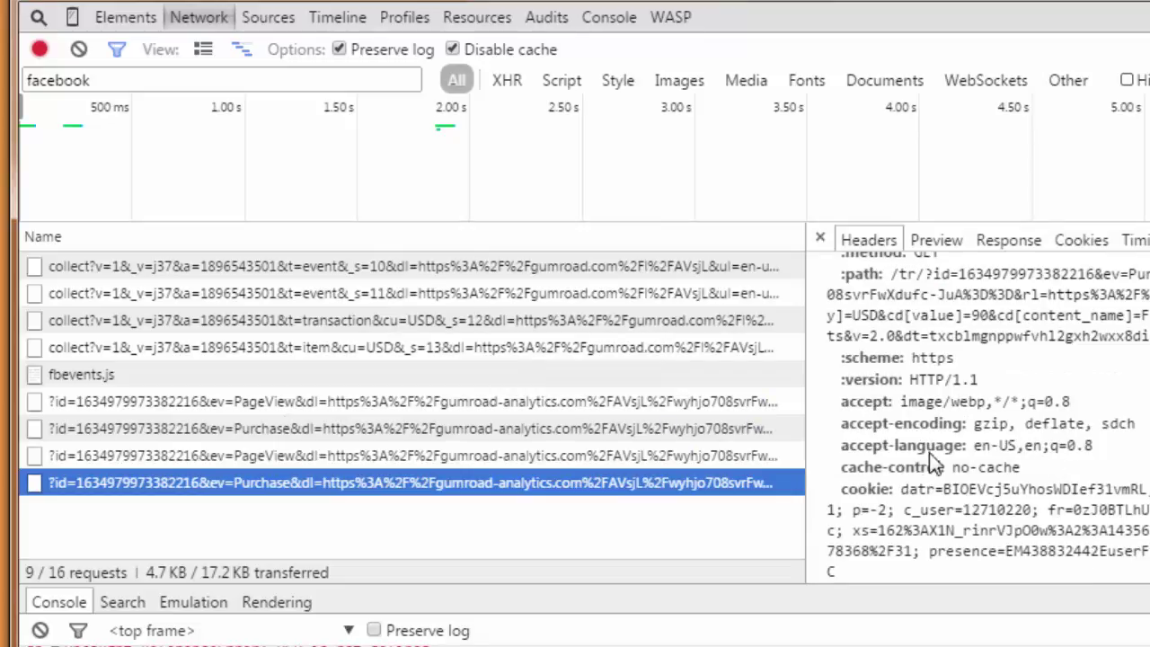
scroll(1030, 517, up, 6)
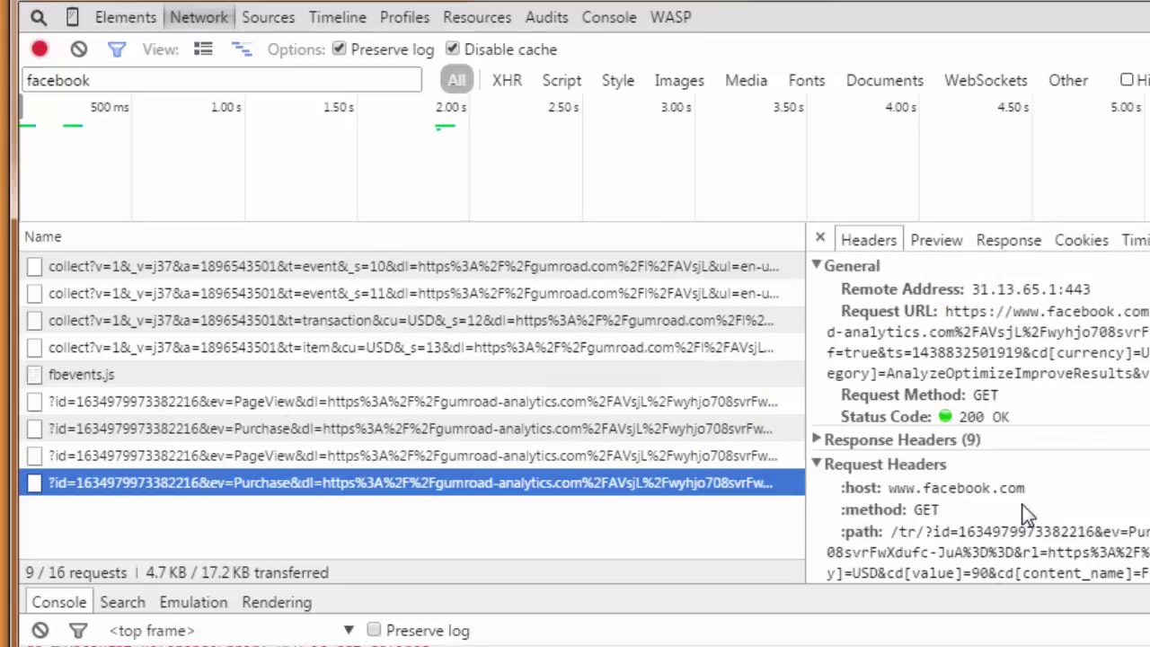
click(730, 430)
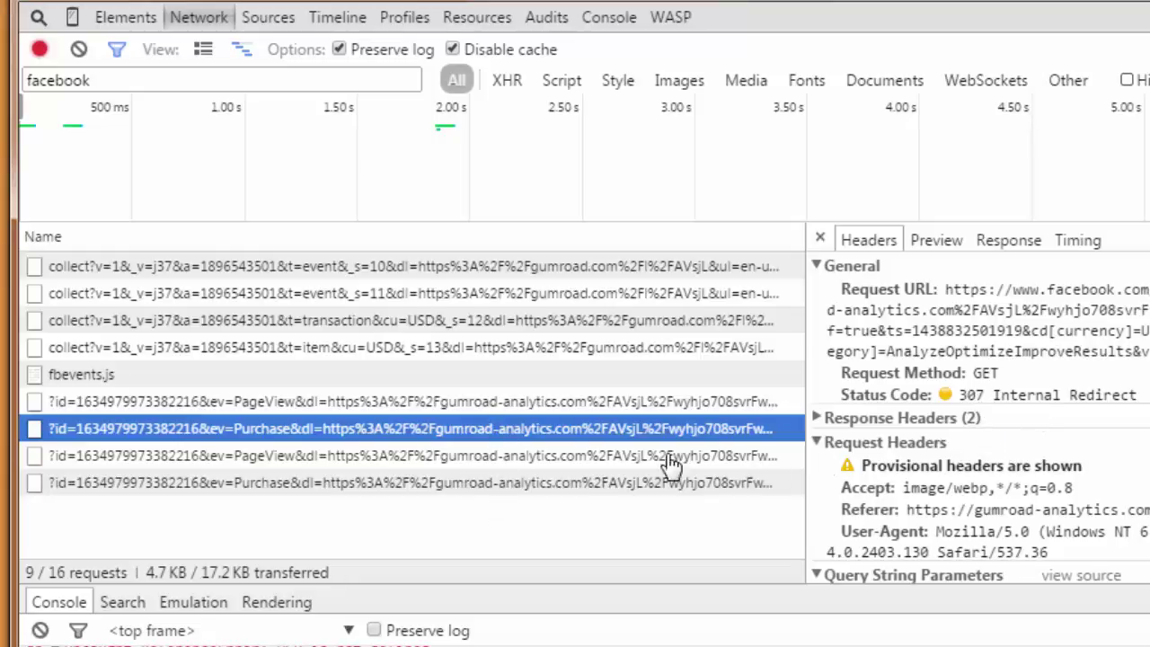
- Examine the last Purchase request's query string parameters, checking the event name, currency and value
click(543, 491)
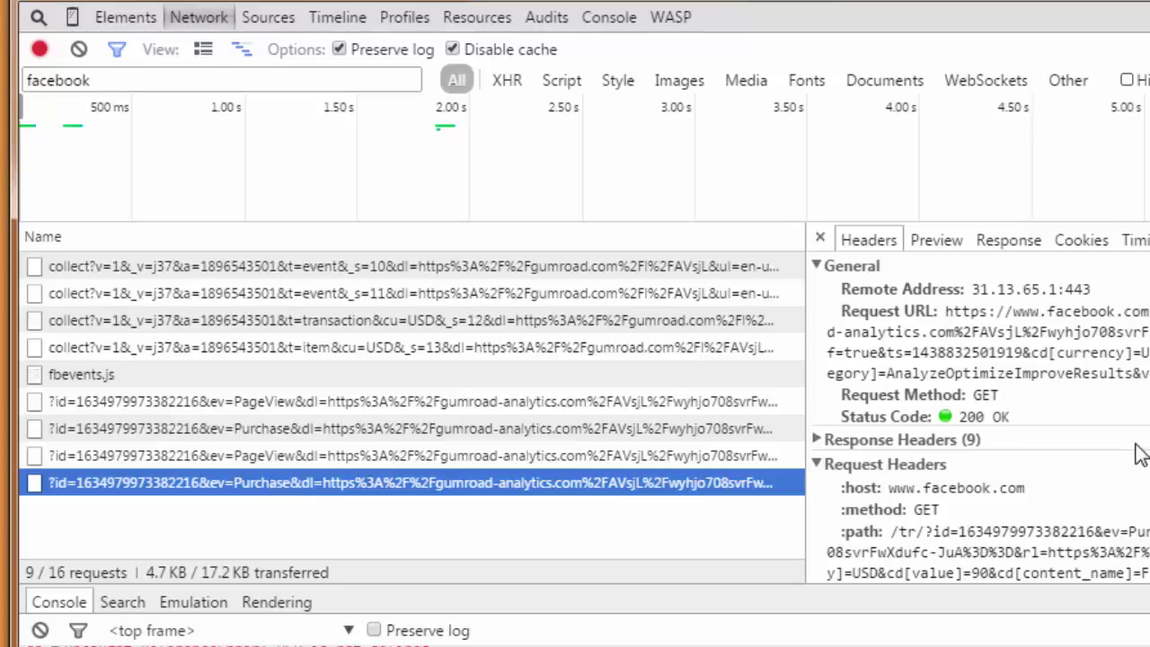
scroll(1135, 454, down, 5)
scroll(962, 386, down, 8)
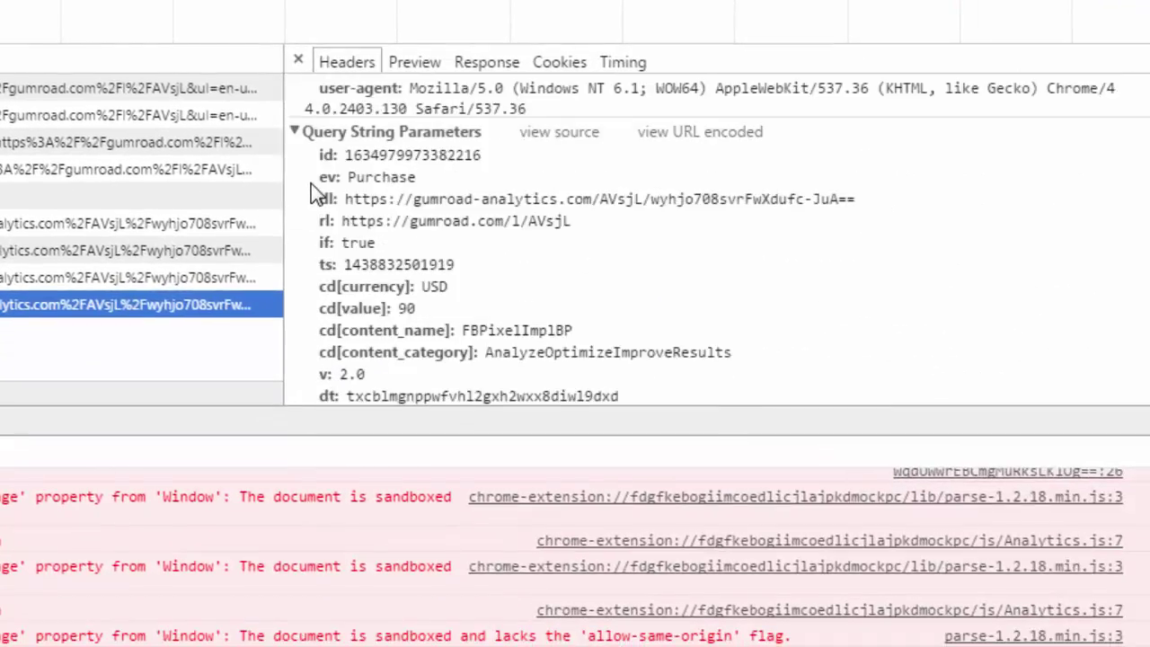
drag(314, 182, 419, 187)
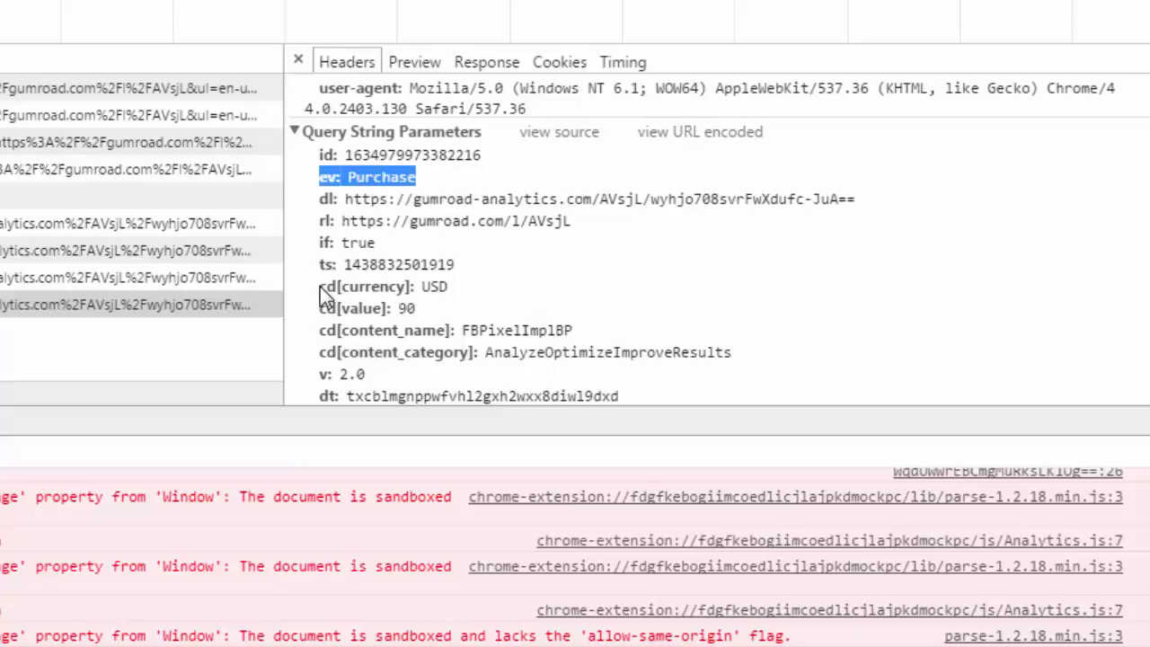
drag(321, 289, 520, 309)
drag(321, 303, 433, 312)
click(439, 313)
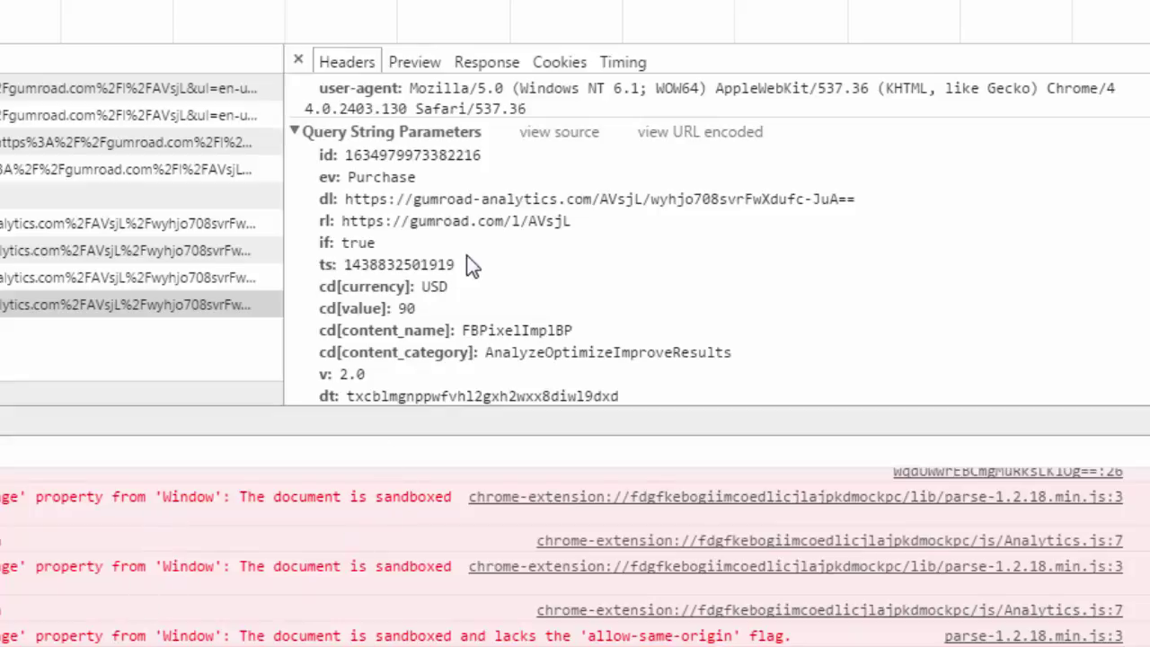
scroll(469, 257, up, 5)
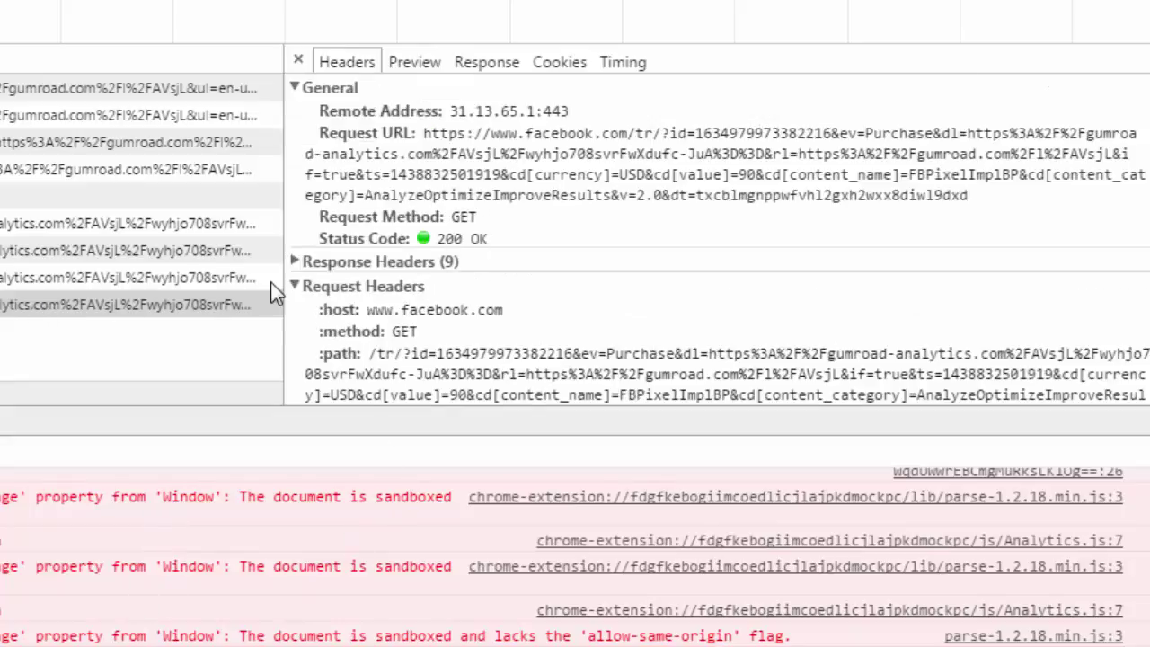